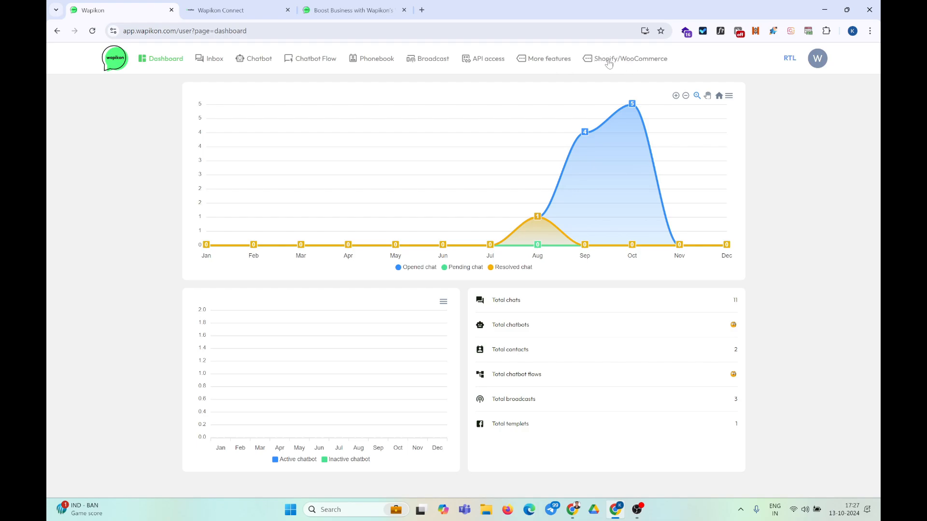
Open the Shopify/WooCommerce integration site from the Wapikon dashboard
left_click(609, 62)
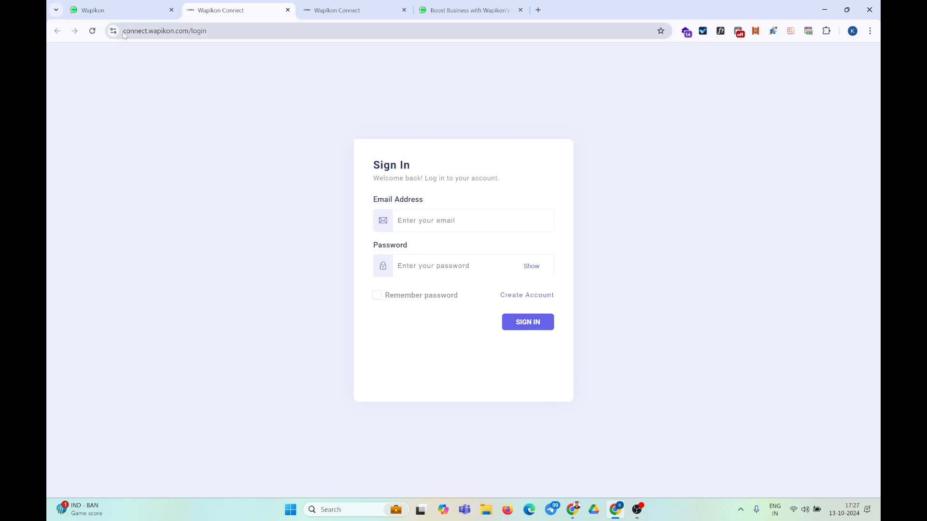
left_click_drag(122, 31, 202, 31)
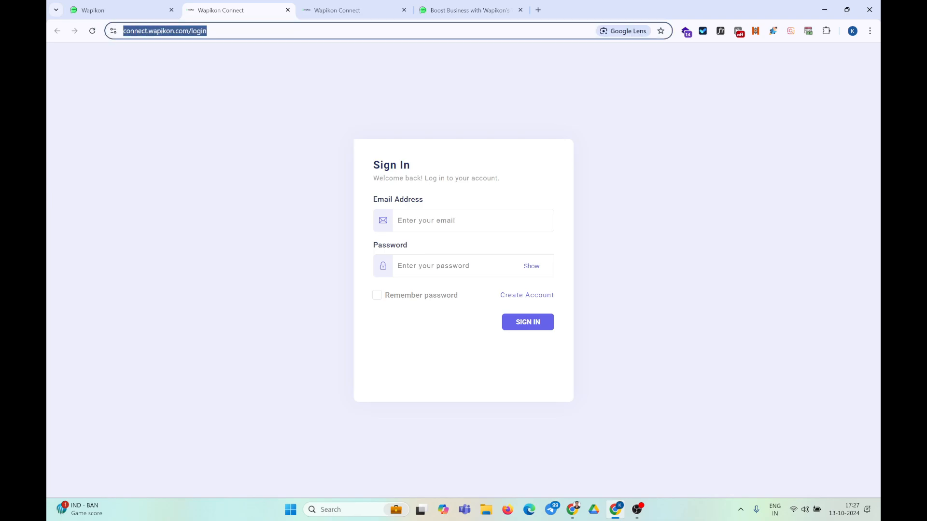
left_click(227, 93)
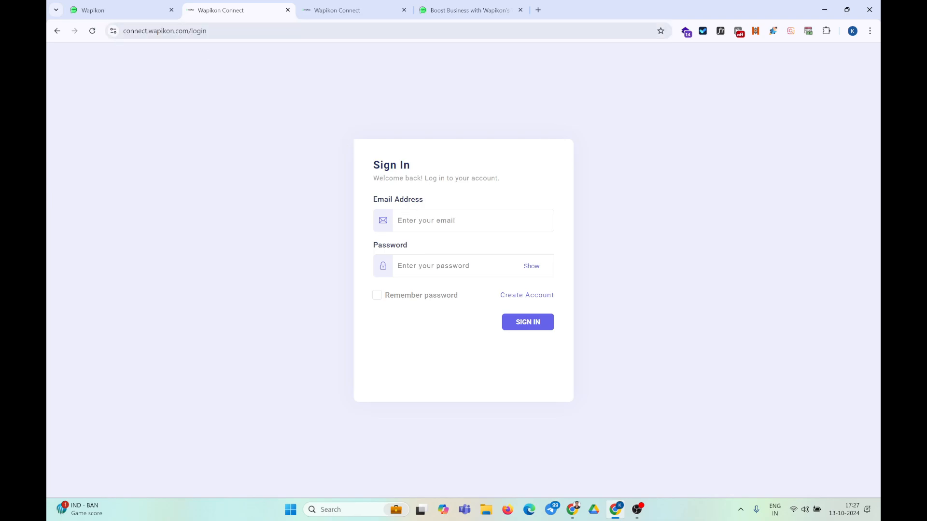
Sign in to Wapikon Connect with the account's saved email address and password
left_click(432, 221)
left_click(453, 321)
left_click(473, 231)
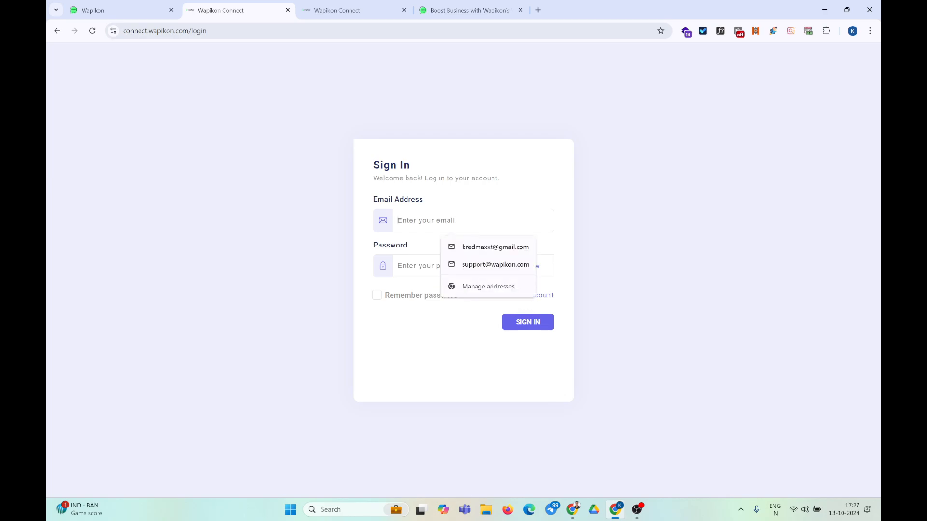
left_click(487, 247)
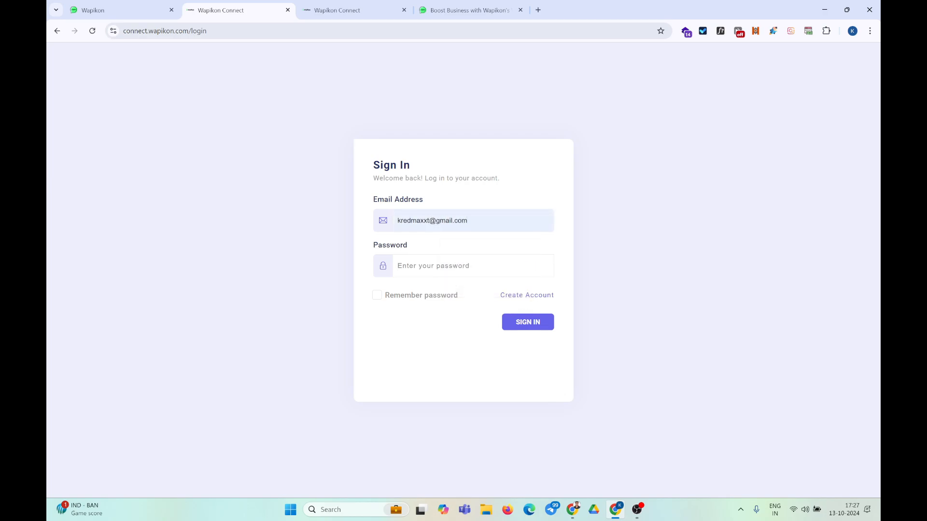
type("•••••")
key("Return")
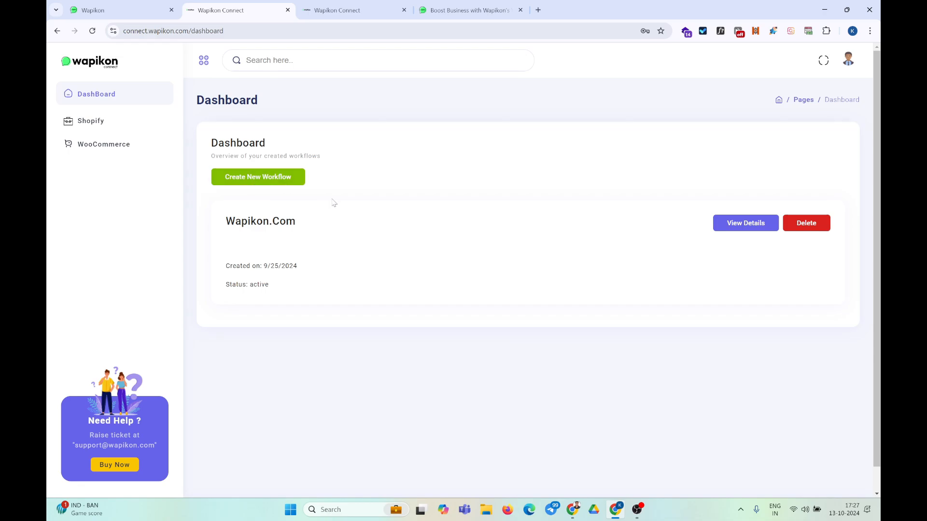
Open the Shopify webhook setup page
left_click(92, 122)
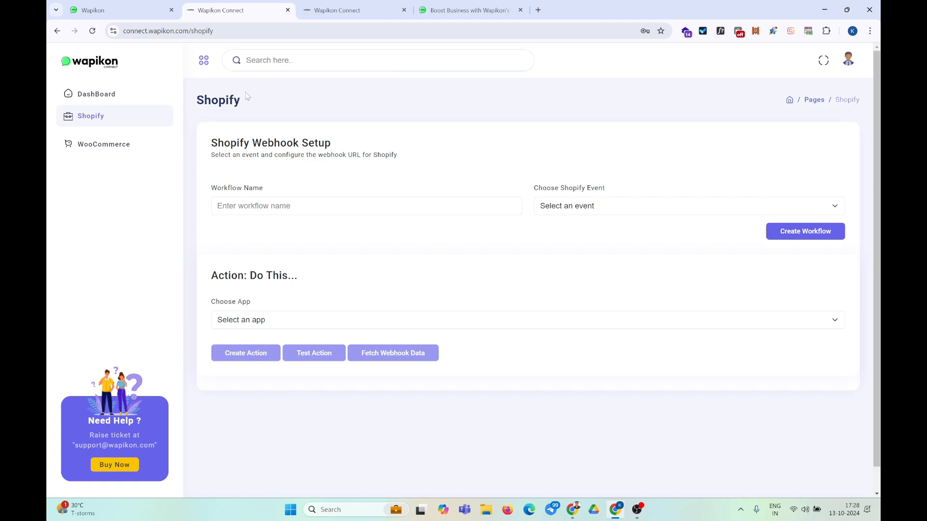
left_click_drag(218, 143, 365, 190)
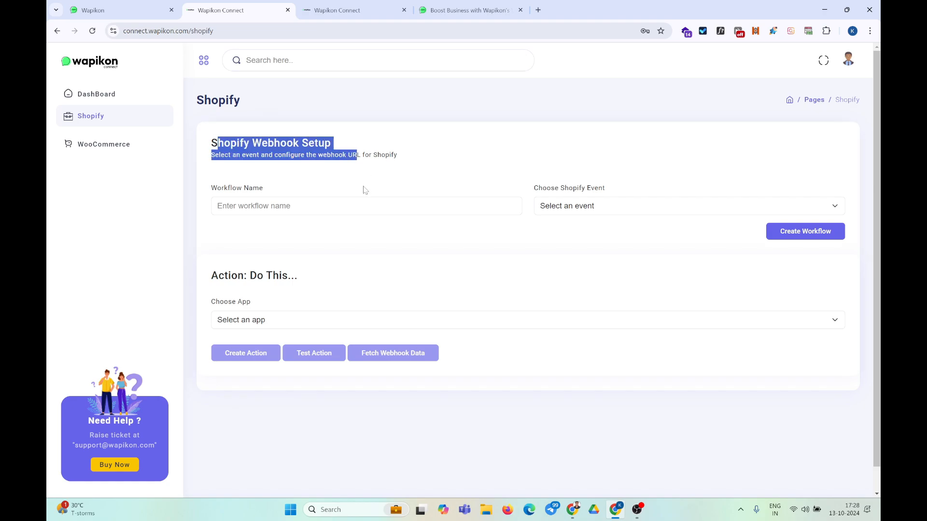
left_click_drag(213, 189, 285, 196)
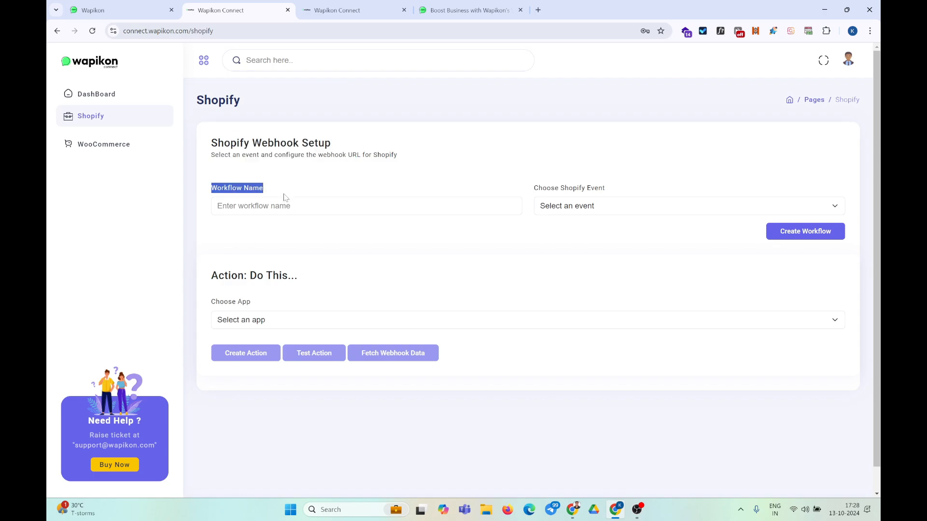
Examine the workflow name field and the Shopify events available for the webhook
left_click(286, 205)
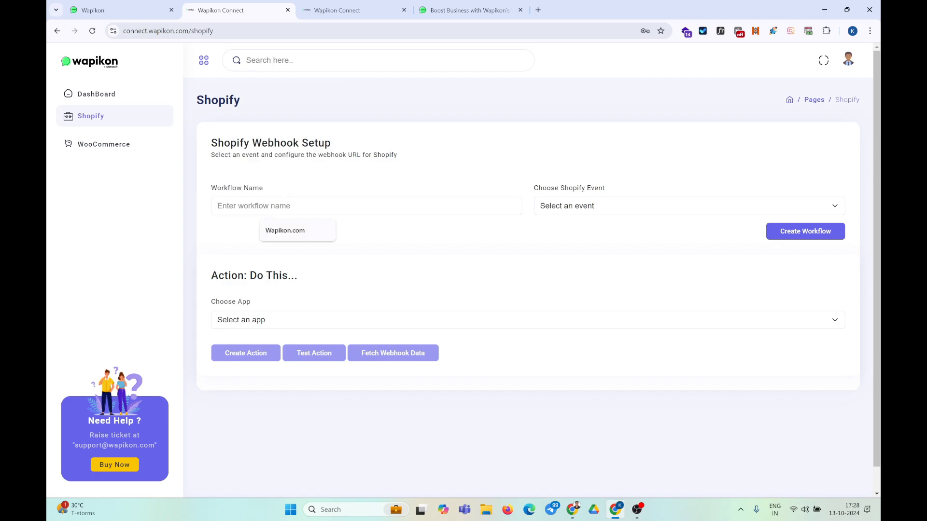
left_click(320, 187)
left_click(591, 211)
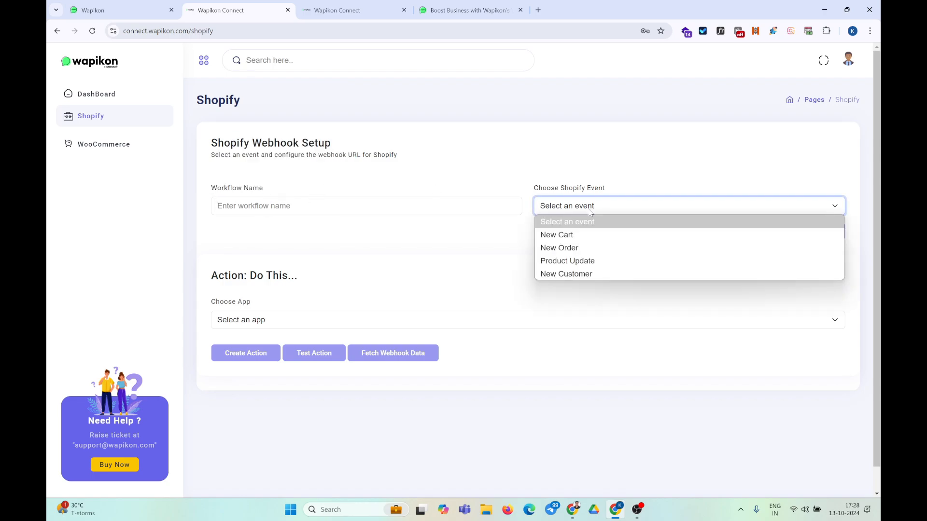
left_click(593, 170)
left_click(587, 208)
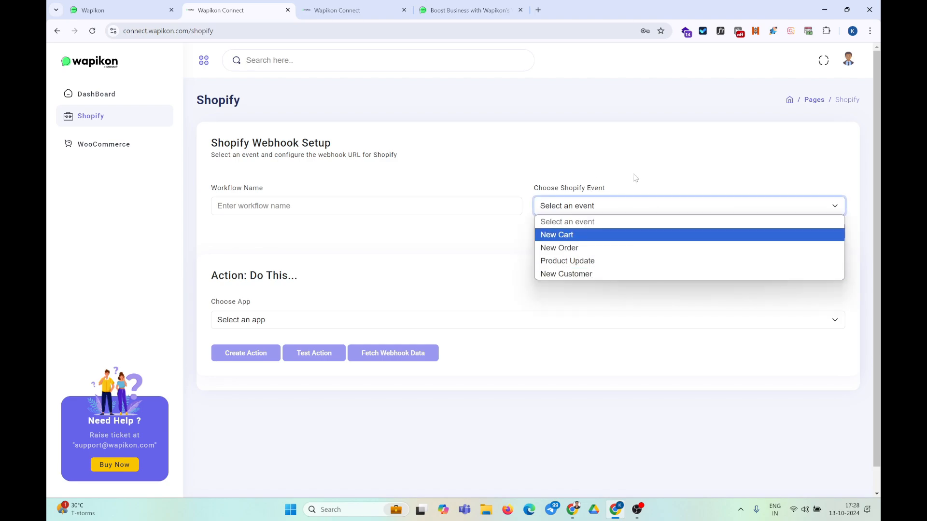
left_click(607, 164)
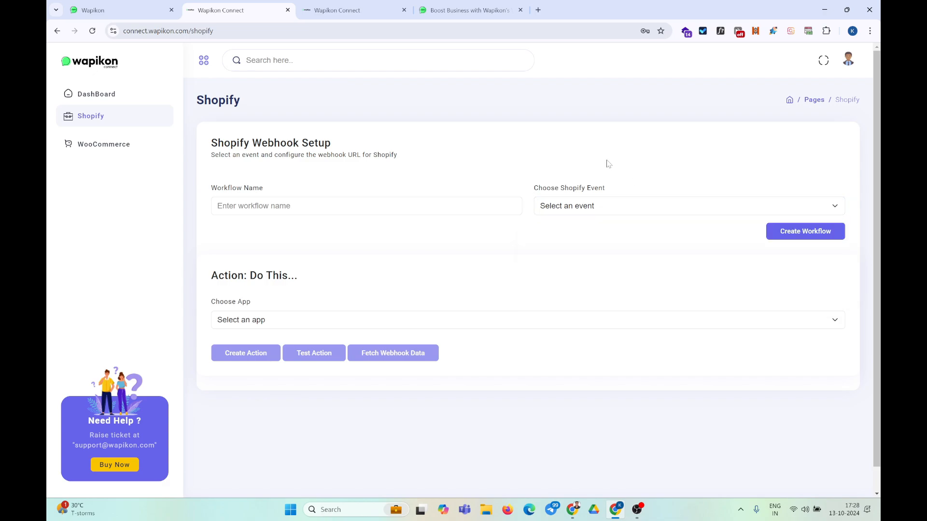
Create a workflow named "Shopify Integration" triggered by the New Order event
left_click(290, 206)
type("Shopify Integration")
left_click(588, 212)
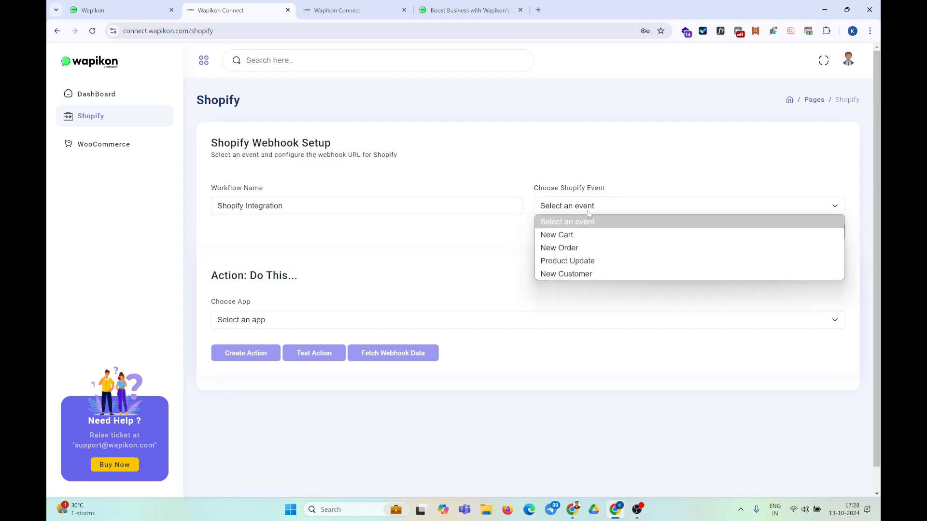
left_click(580, 250)
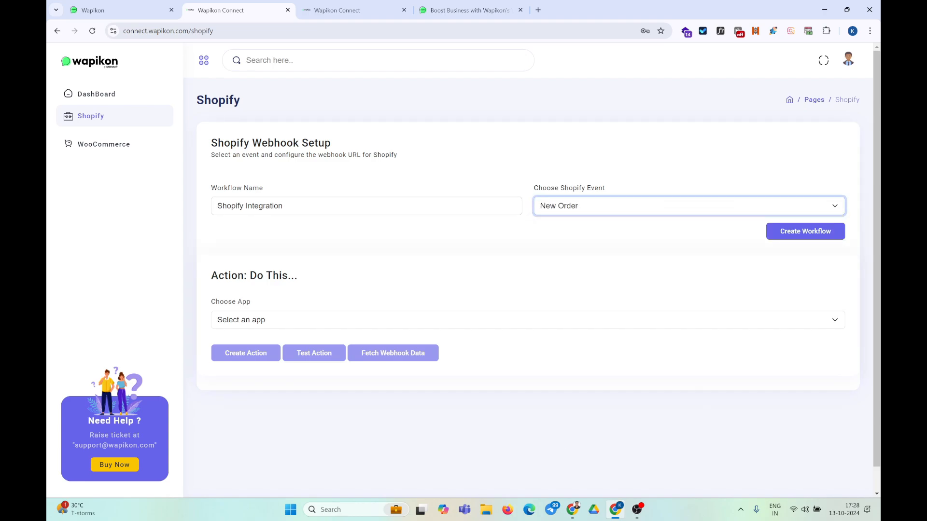
left_click(793, 231)
Copy the webhook URL generated for the new workflow
scroll(397, 283, "down", 2)
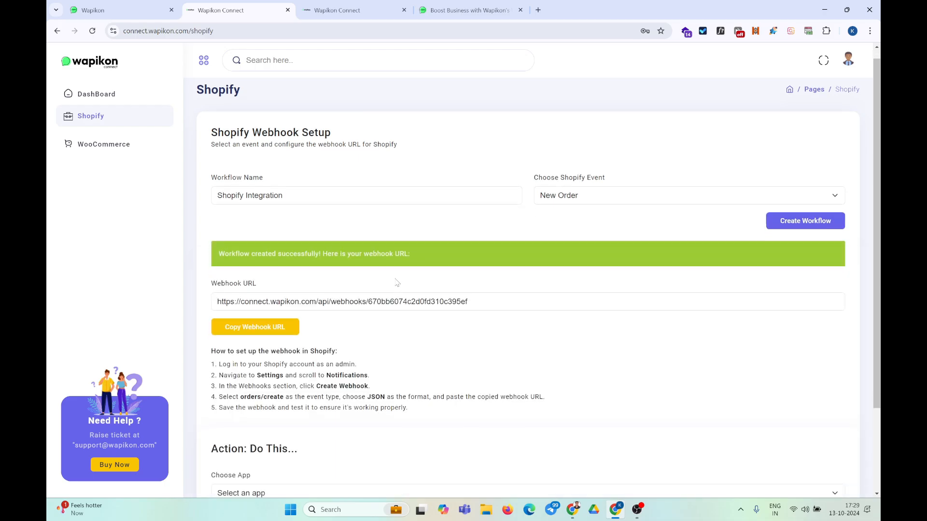
scroll(397, 282, "up", 1)
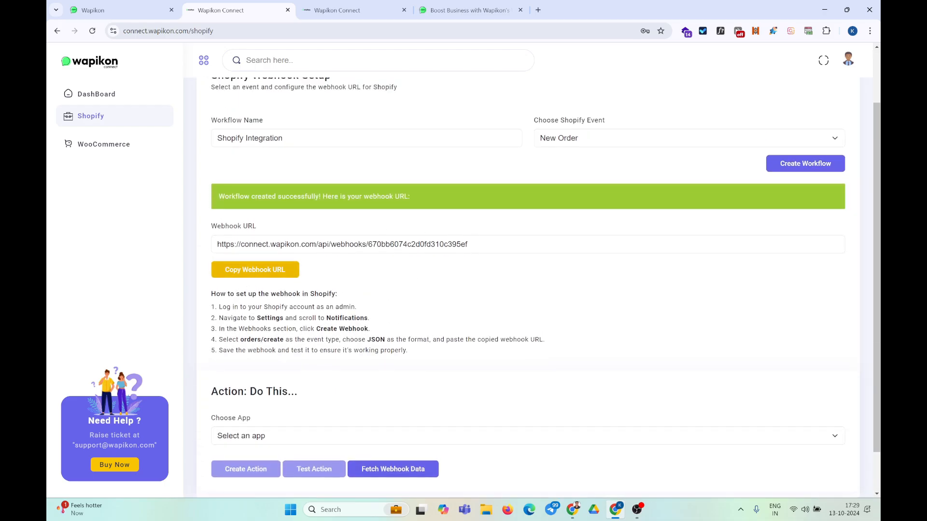
left_click_drag(468, 244, 200, 258)
key("ctrl+c")
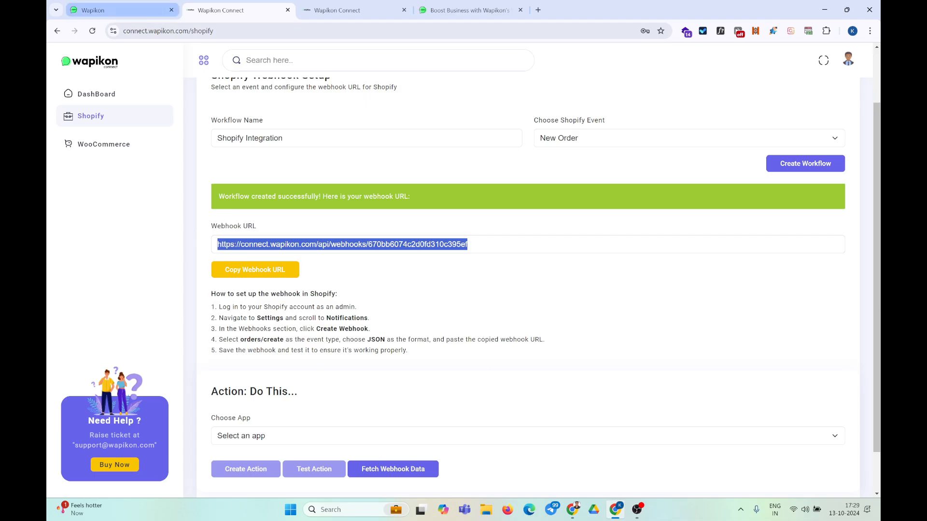
Switch to the Shopify admin and open the Webhooks section of the store's notification settings
left_click(573, 515)
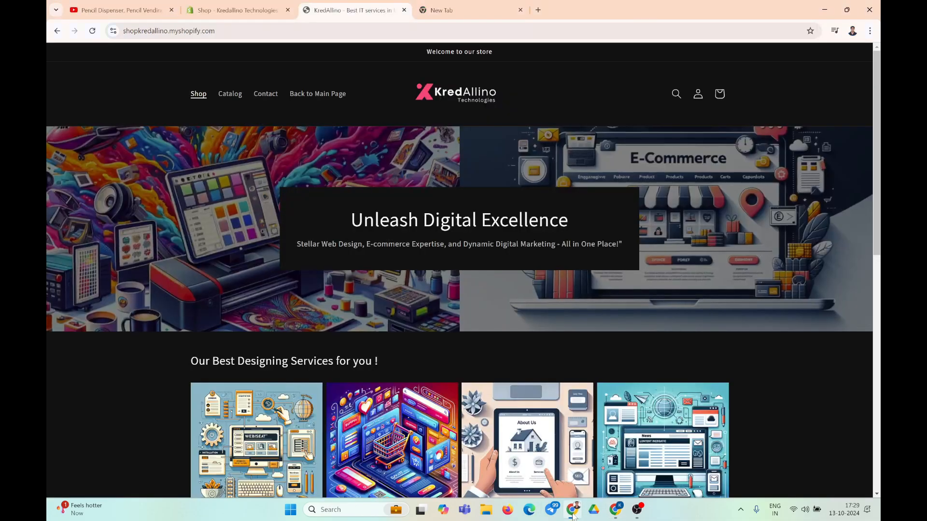
left_click(242, 10)
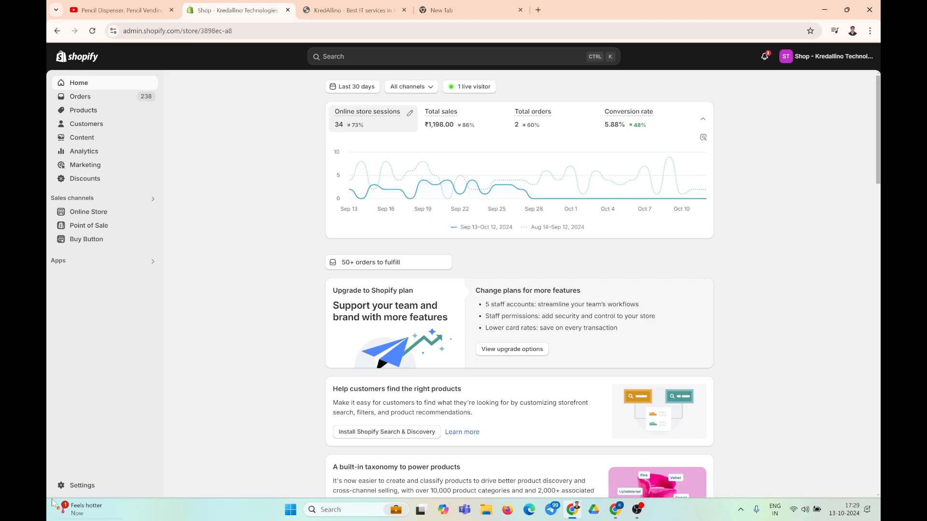
left_click(84, 489)
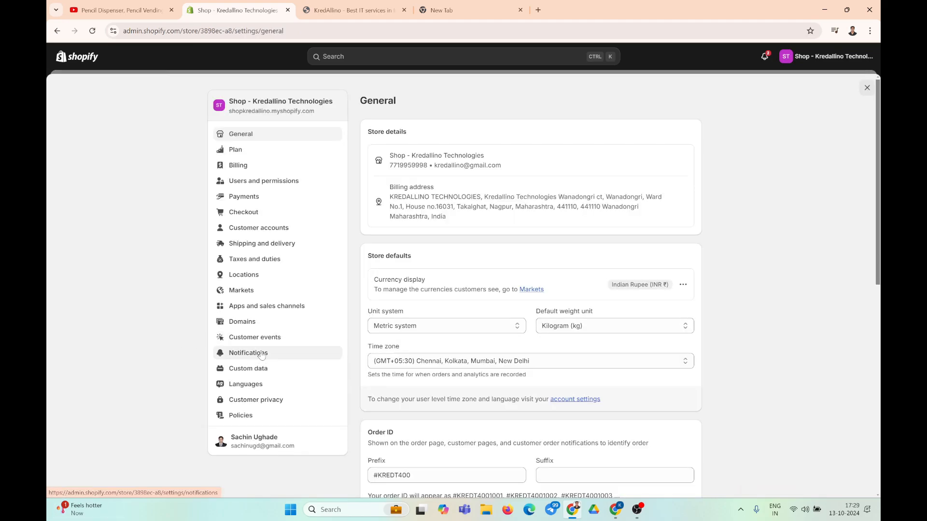
left_click(265, 357)
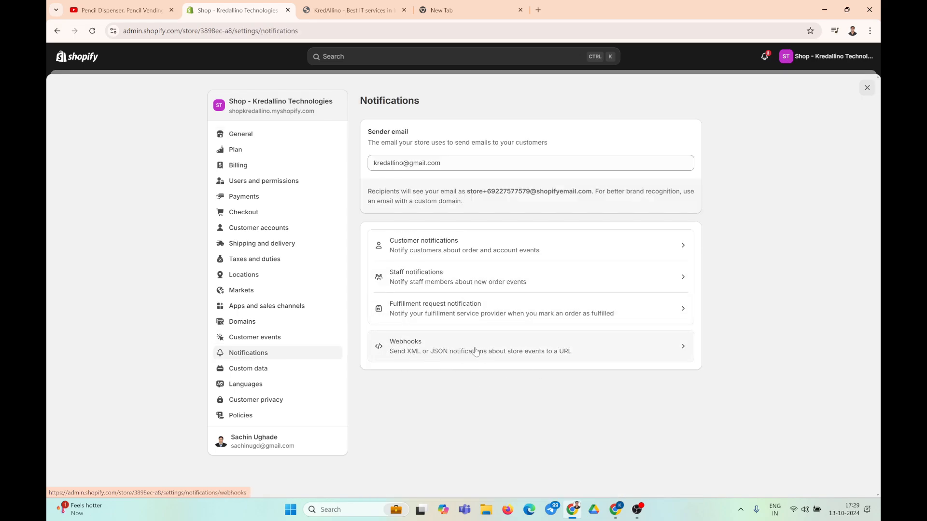
left_click(451, 357)
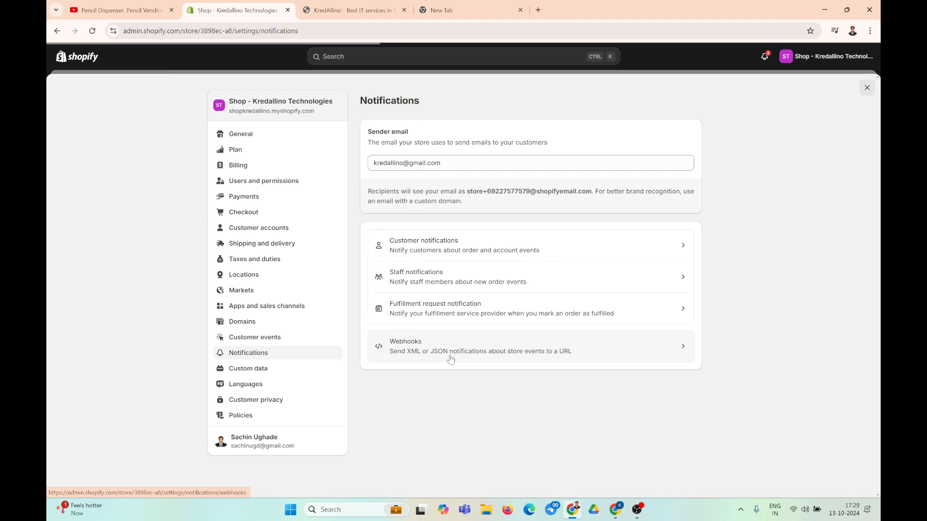
Start a new webhook for the Order creation event and paste the copied webhook address as its URL
left_click(401, 155)
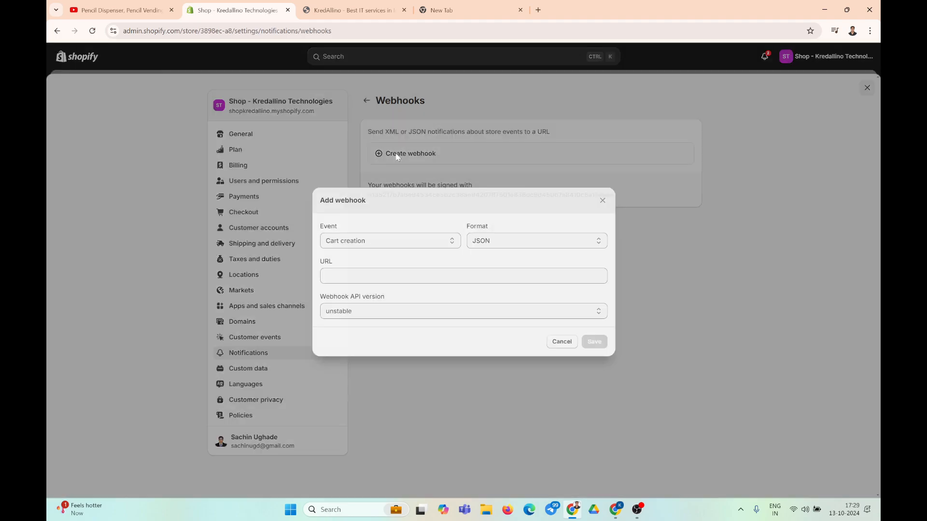
left_click(368, 242)
scroll(357, 386, "down", 10)
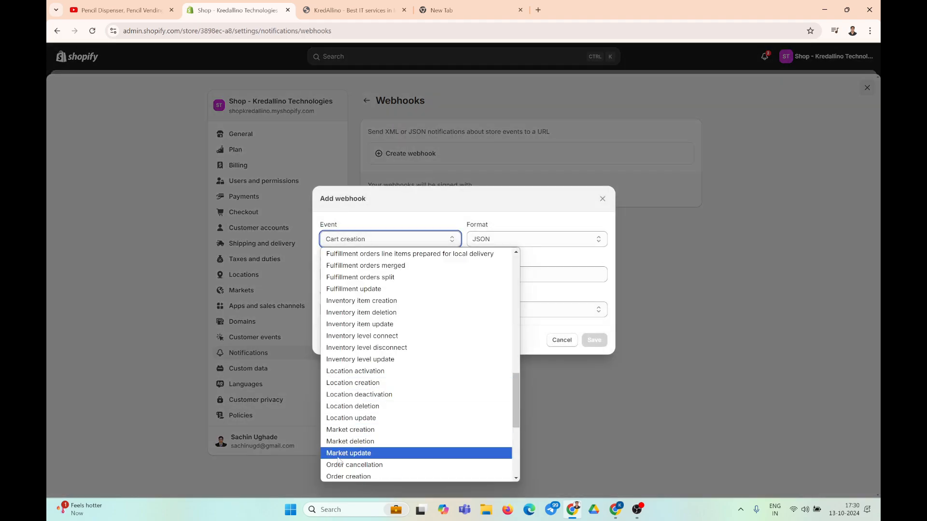
left_click(349, 477)
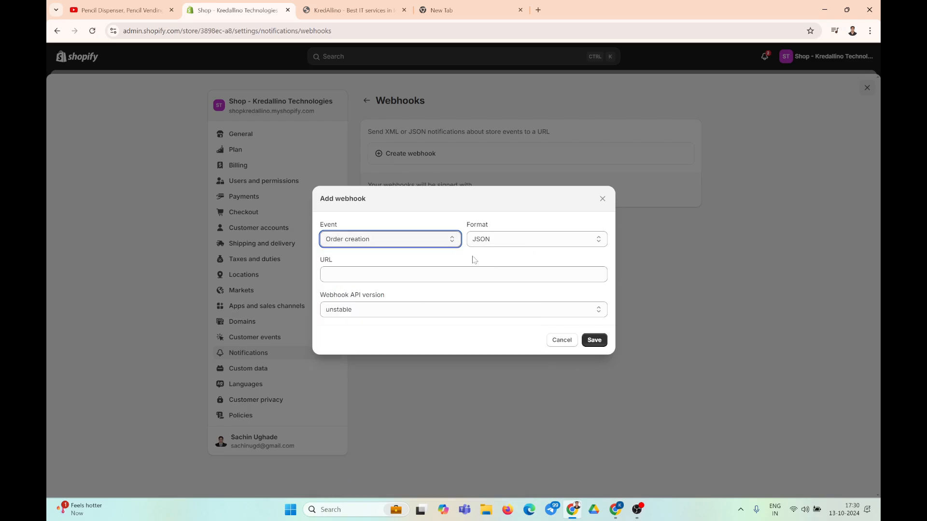
left_click(473, 274)
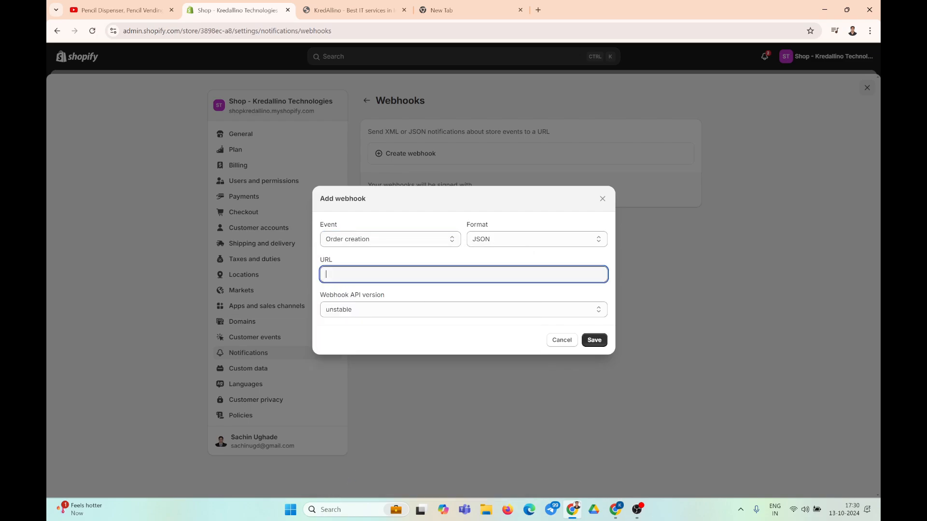
key("ctrl+v")
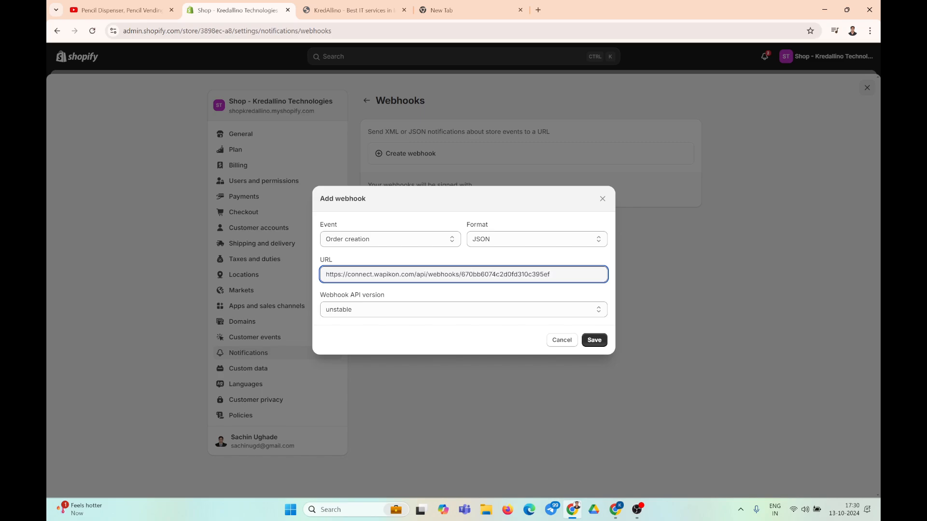
Set the webhook API version to 2024-10 (Latest) and save the webhook
left_click(371, 311)
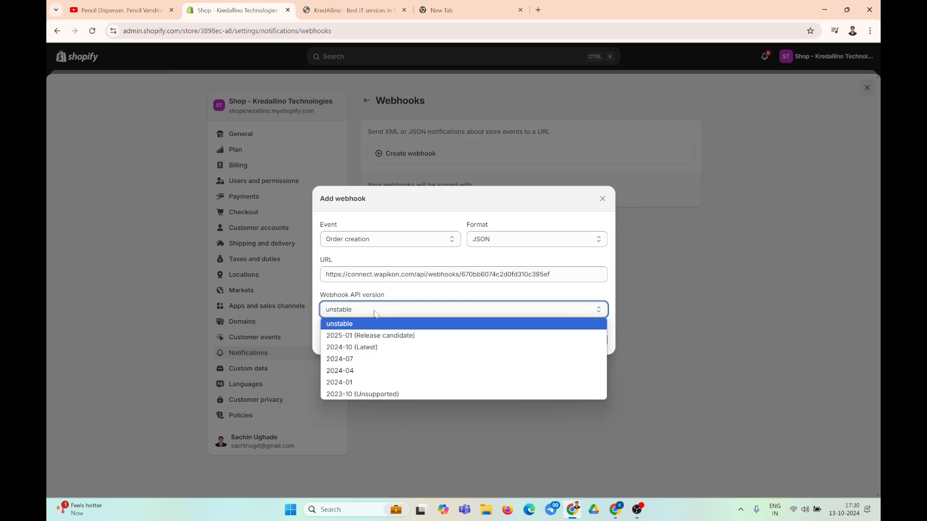
left_click(390, 299)
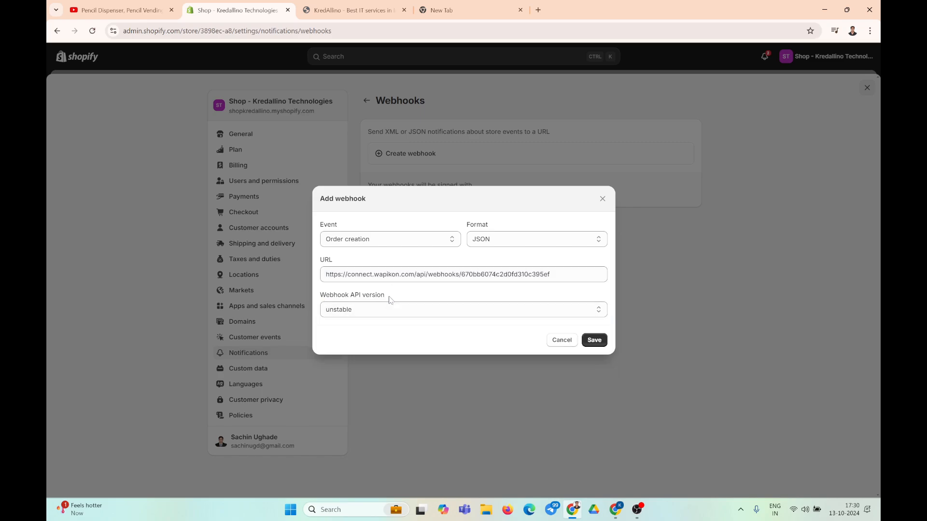
left_click(352, 310)
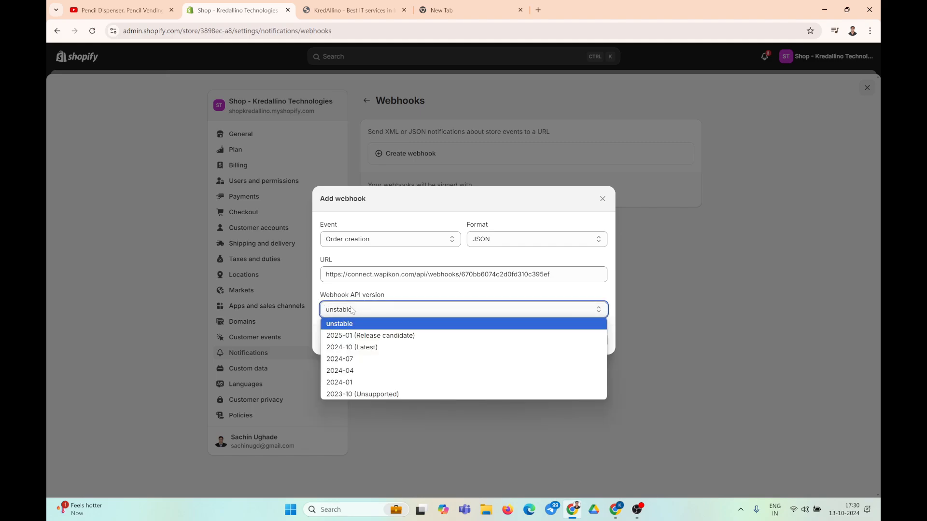
left_click(369, 347)
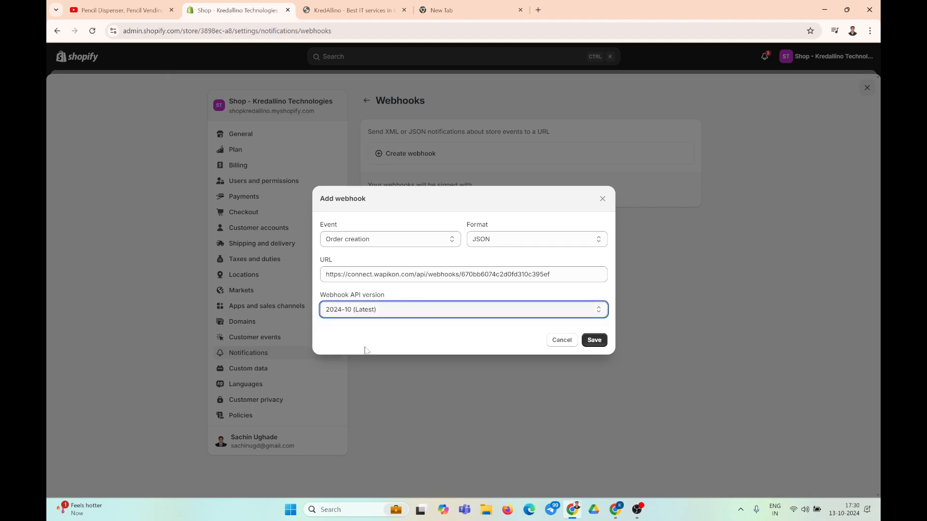
left_click(373, 314)
left_click(373, 315)
left_click(590, 342)
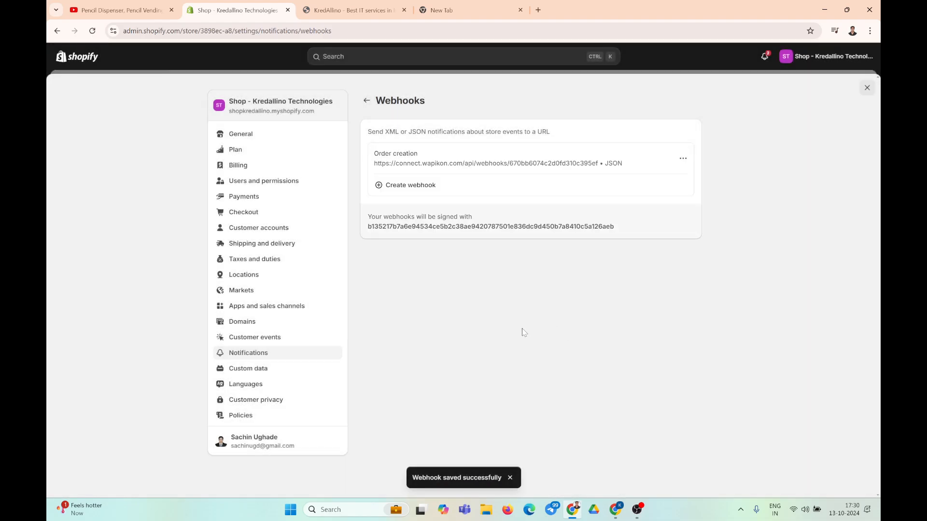
Switch to Wapikon Connect and choose Wapikon as the app for the workflow's action
left_click(347, 10)
left_click(237, 10)
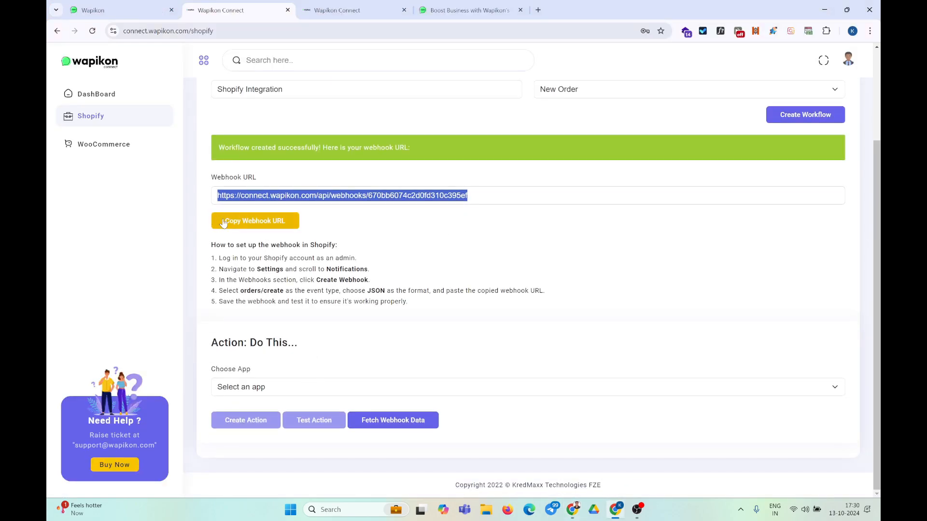
left_click(277, 388)
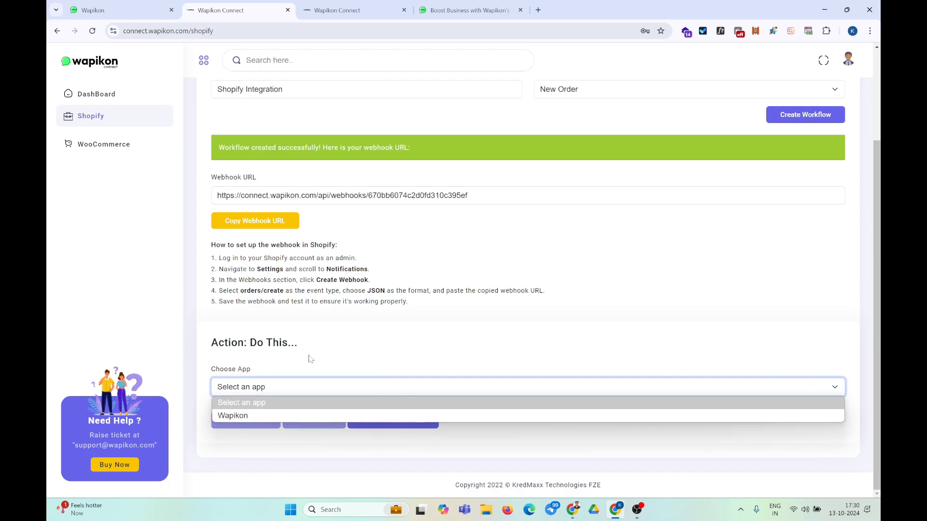
left_click(271, 358)
left_click_drag(218, 343, 323, 341)
left_click(310, 393)
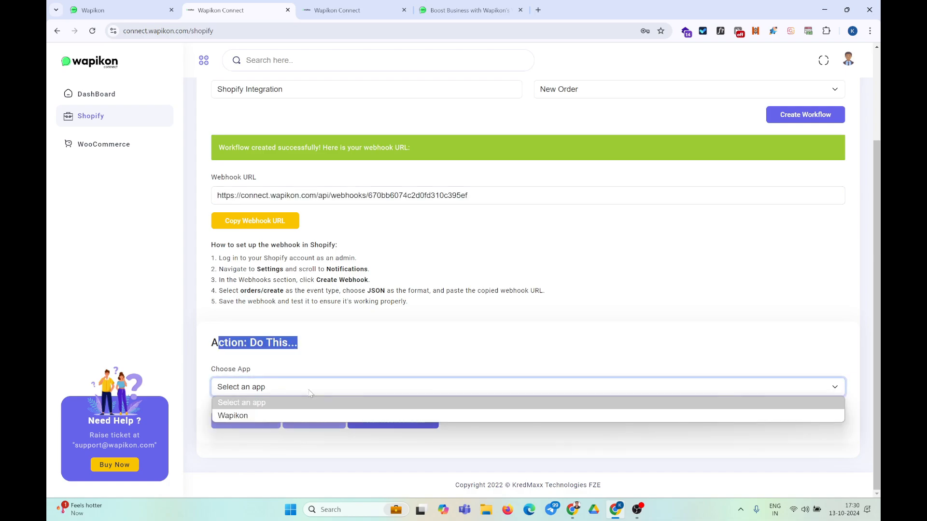
left_click(266, 414)
scroll(337, 383, "down", 1)
Copy the account's API key from the API access page of the Wapikon dashboard
left_click(337, 367)
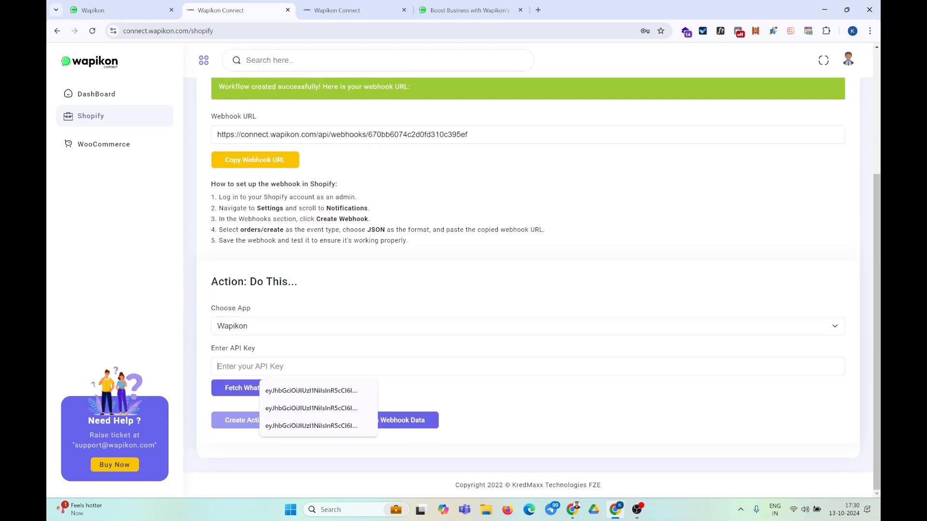
left_click(102, 11)
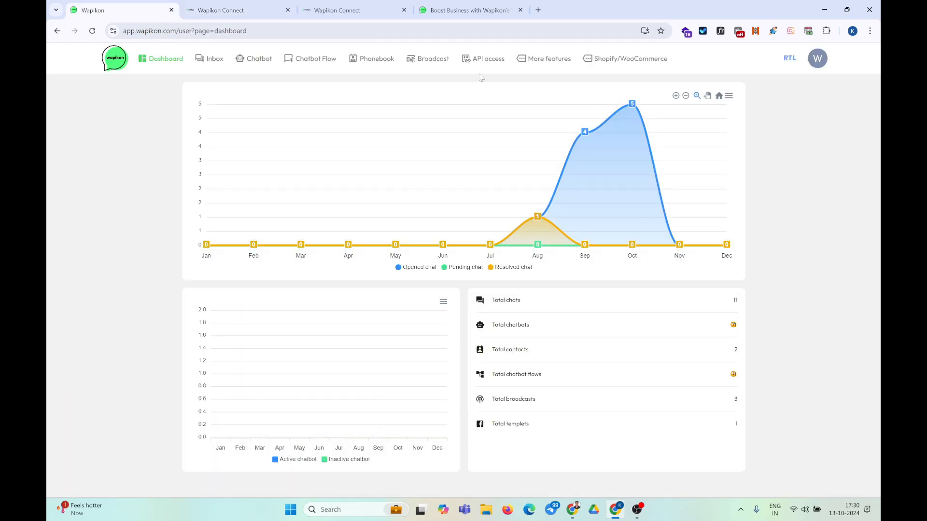
left_click(483, 58)
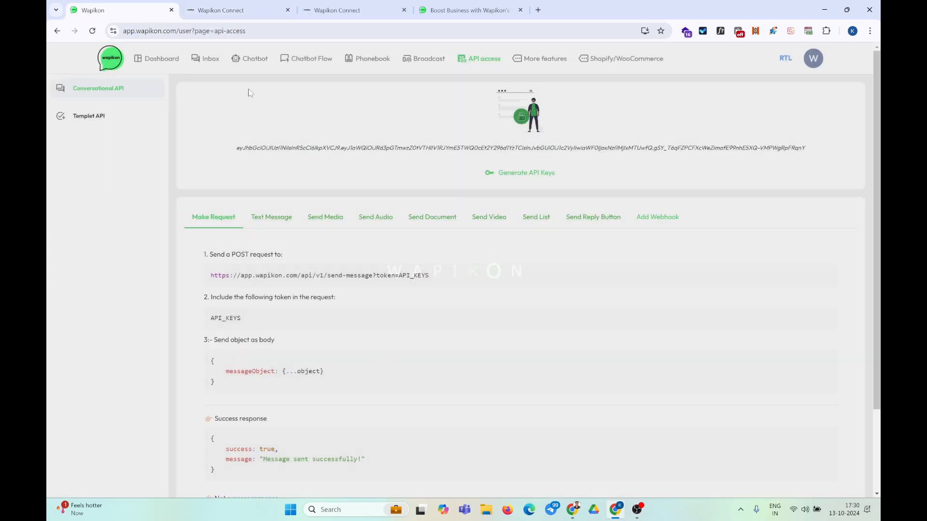
left_click(512, 149)
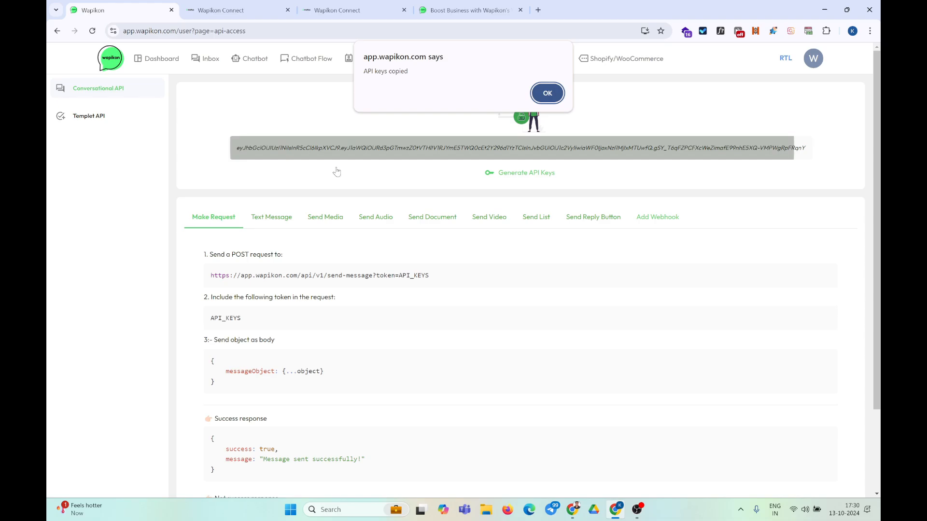
left_click(547, 93)
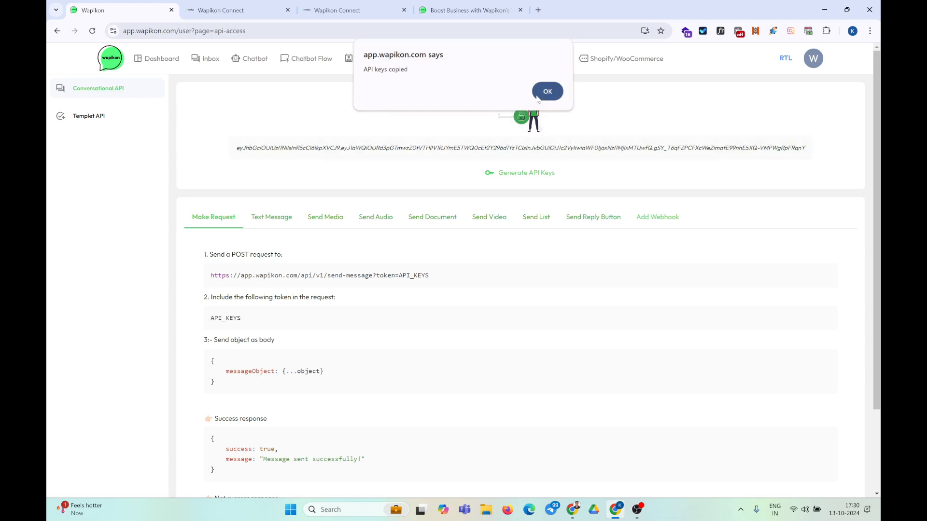
Paste the copied API key into the Wapikon Connect action and fetch the WhatsApp templates
left_click(272, 4)
left_click(283, 367)
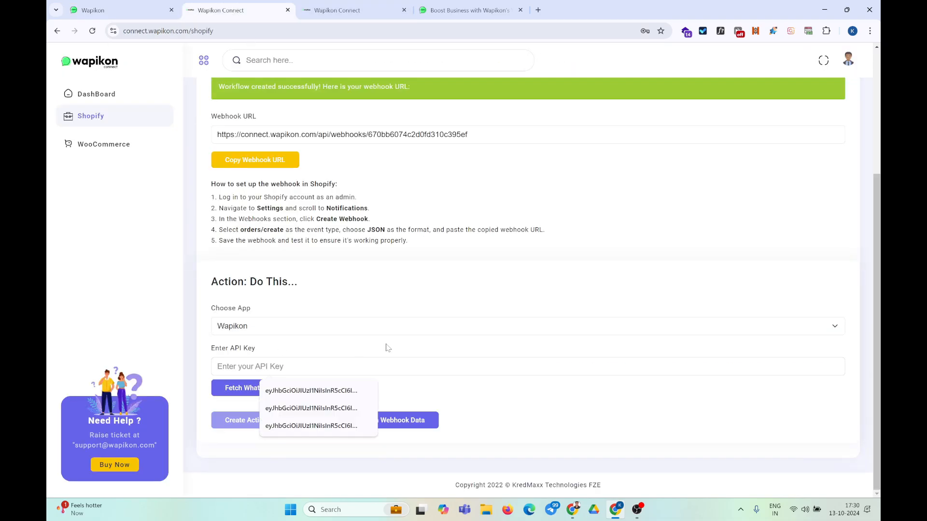
key("ctrl+v")
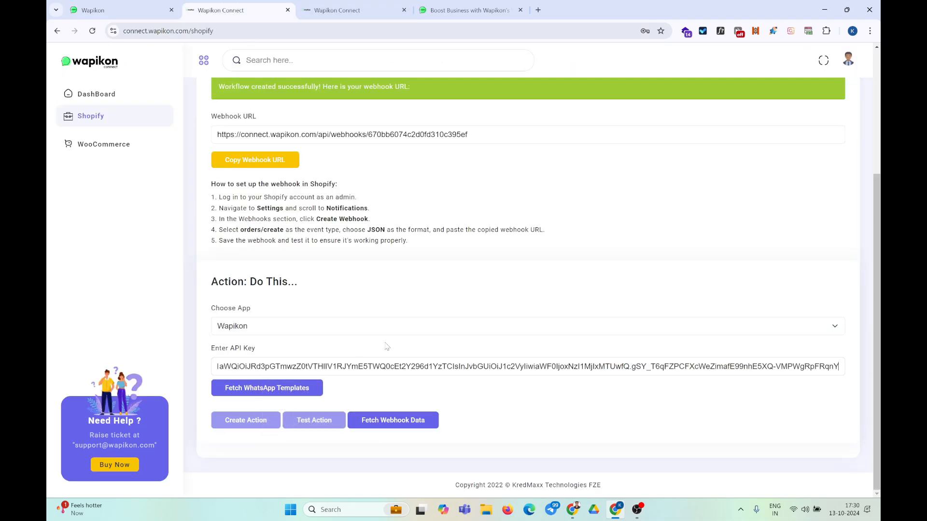
left_click(279, 395)
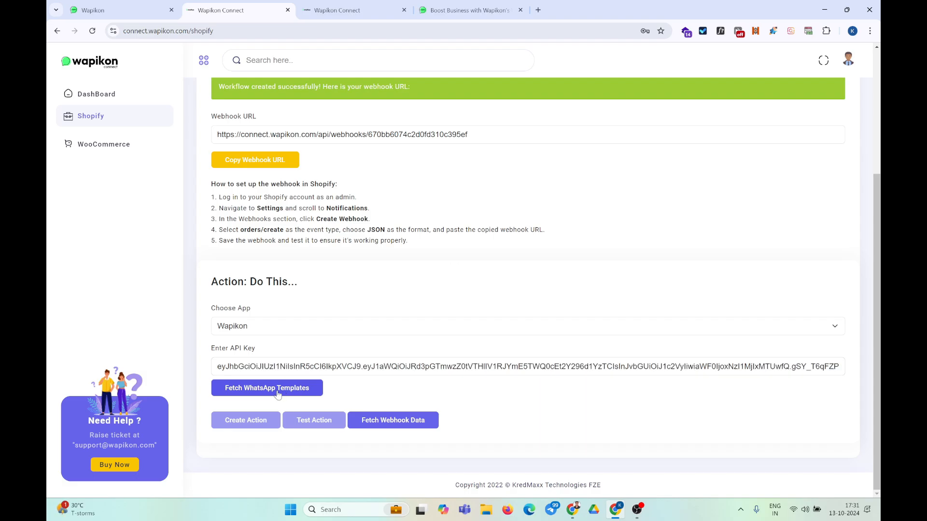
Select order_confirmation_for_wapikon as the WhatsApp template for the action
scroll(427, 319, "down", 4)
scroll(374, 229, "up", 2)
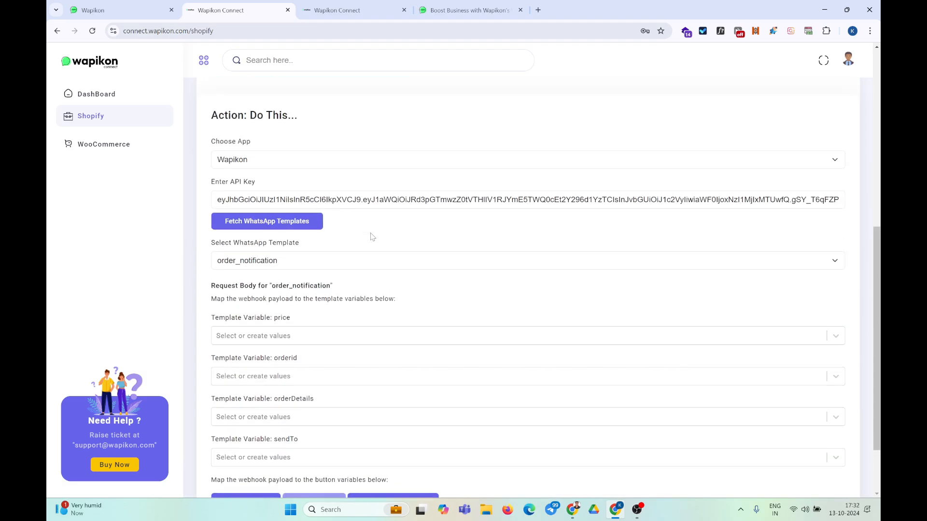
left_click_drag(229, 277, 436, 278)
left_click(382, 315)
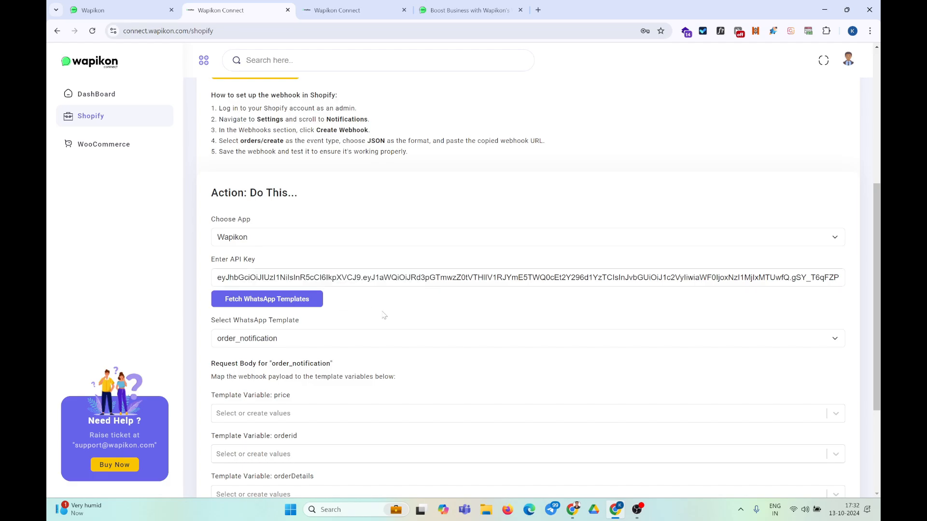
scroll(373, 319, "down", 2)
scroll(528, 290, "up", 1)
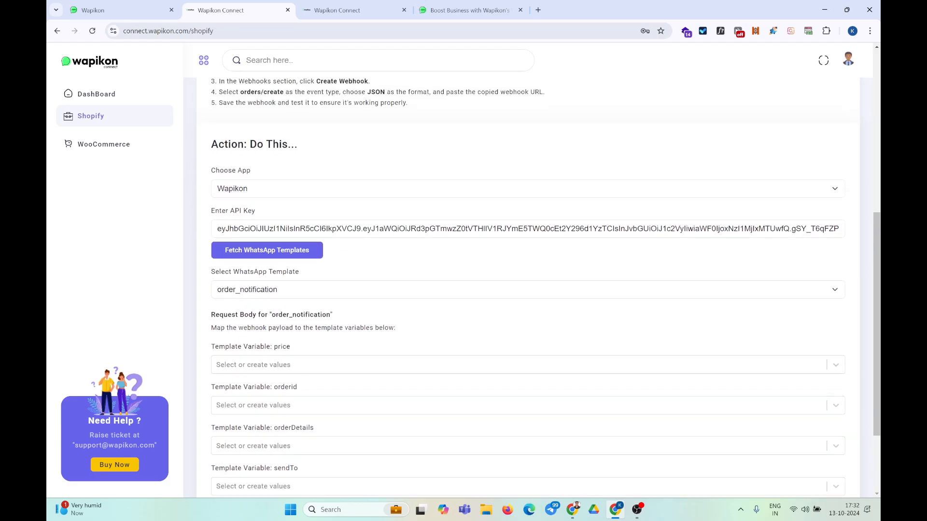
left_click(332, 291)
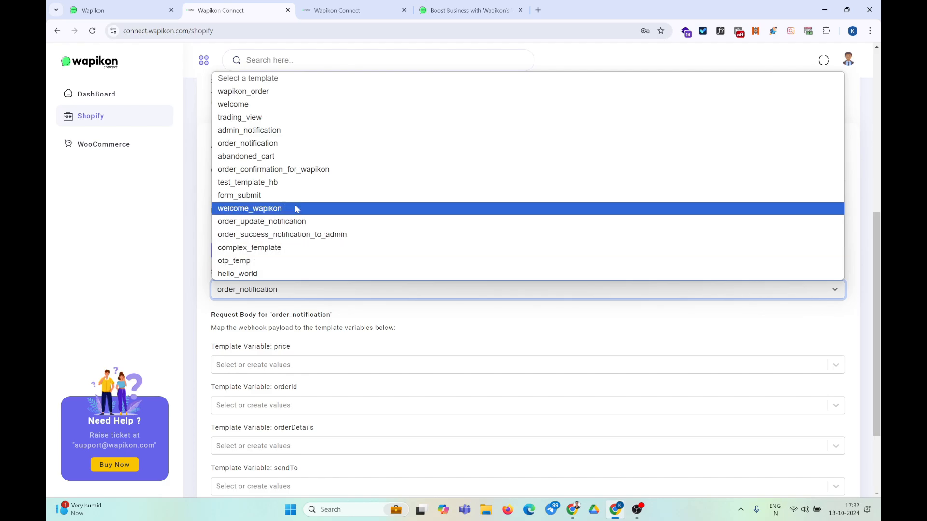
left_click(286, 171)
scroll(366, 231, "down", 3)
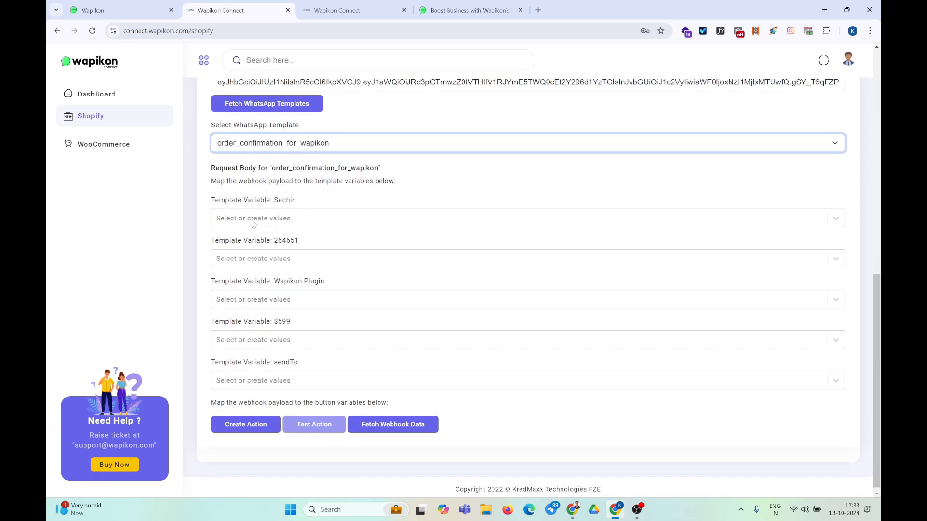
Examine the order confirmation template's message text and numbered placeholders in a new broadcast form of the Wapikon dashboard
left_click(281, 215)
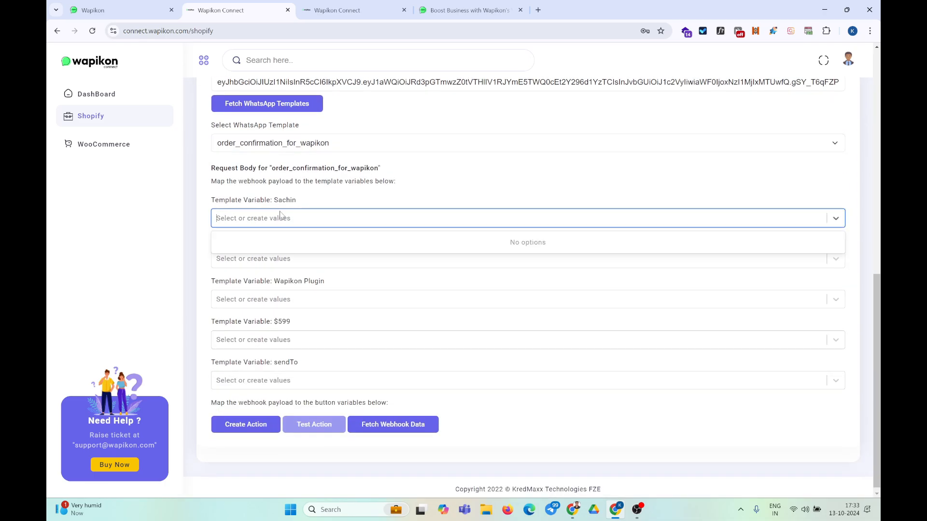
left_click(281, 217)
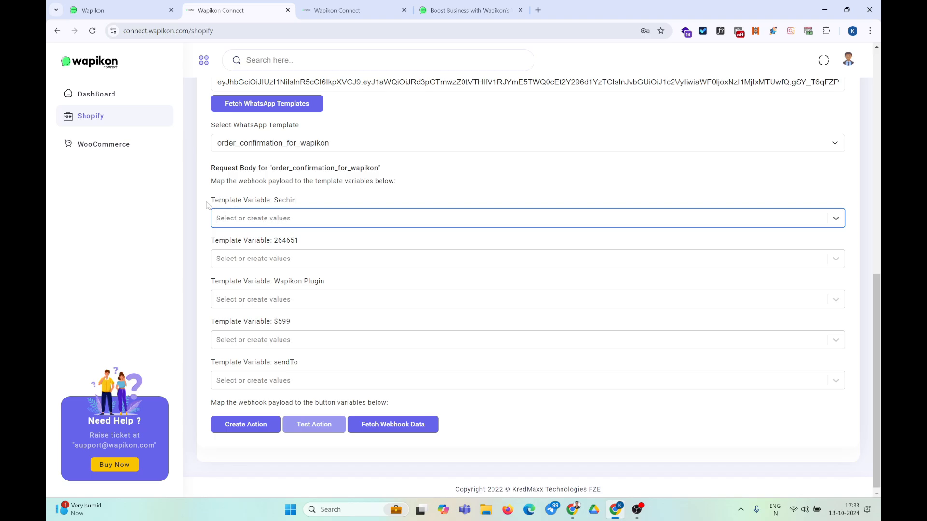
left_click(101, 8)
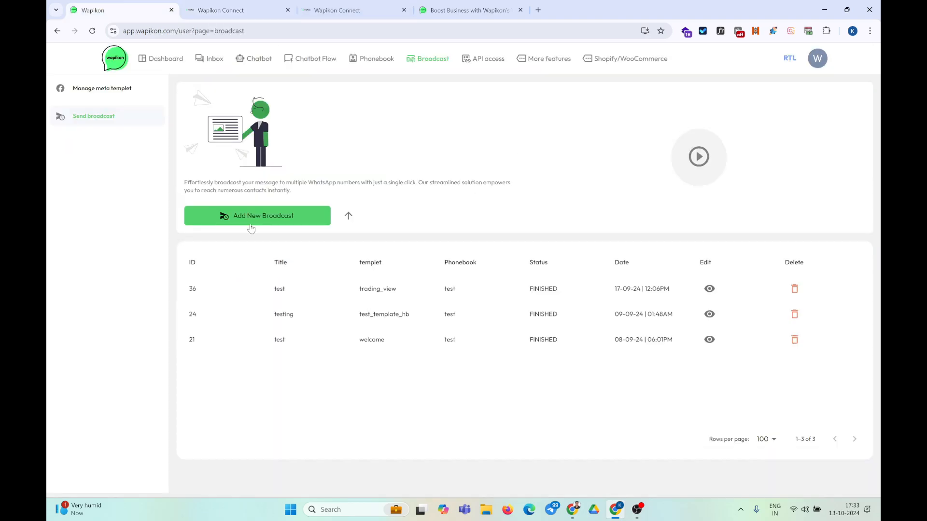
left_click(251, 218)
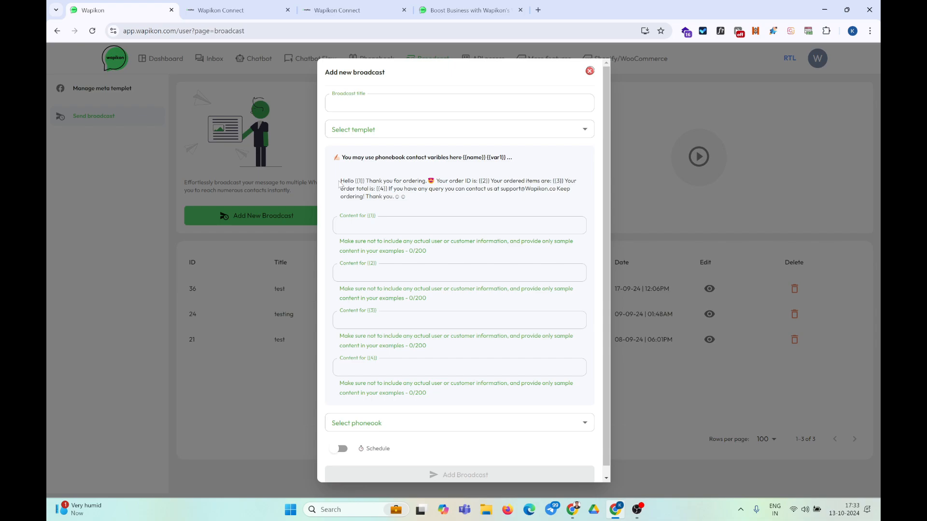
left_click_drag(340, 181, 486, 181)
left_click(366, 181)
left_click(504, 199)
left_click_drag(363, 181, 355, 181)
left_click(356, 181)
left_click_drag(476, 181, 490, 181)
left_click_drag(564, 181, 554, 181)
left_click(535, 205)
left_click_drag(341, 189, 384, 188)
left_click(504, 202)
scroll(425, 238, "down", 1)
scroll(415, 263, "up", 1)
Return to Wapikon Connect and review the template variable fields that need webhook values, starting with the customer name
left_click(244, 13)
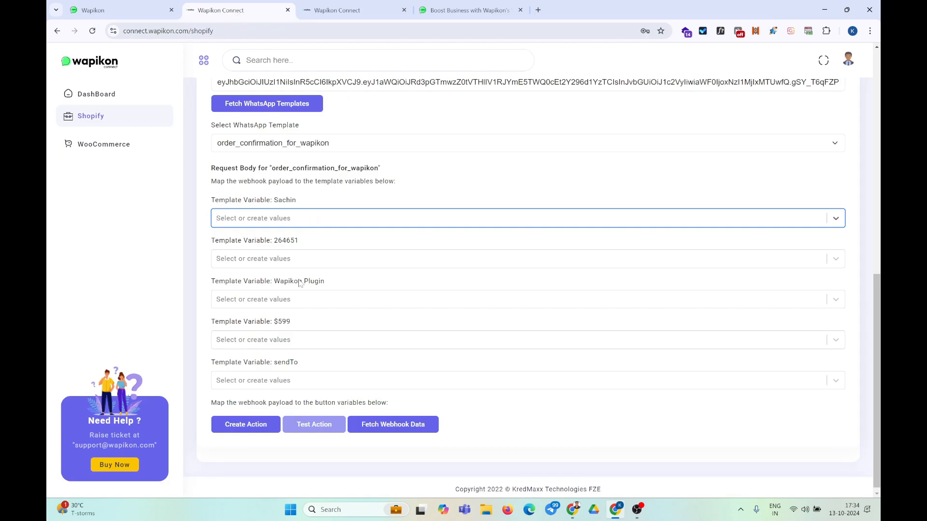
left_click_drag(212, 201, 291, 221)
left_click(311, 205)
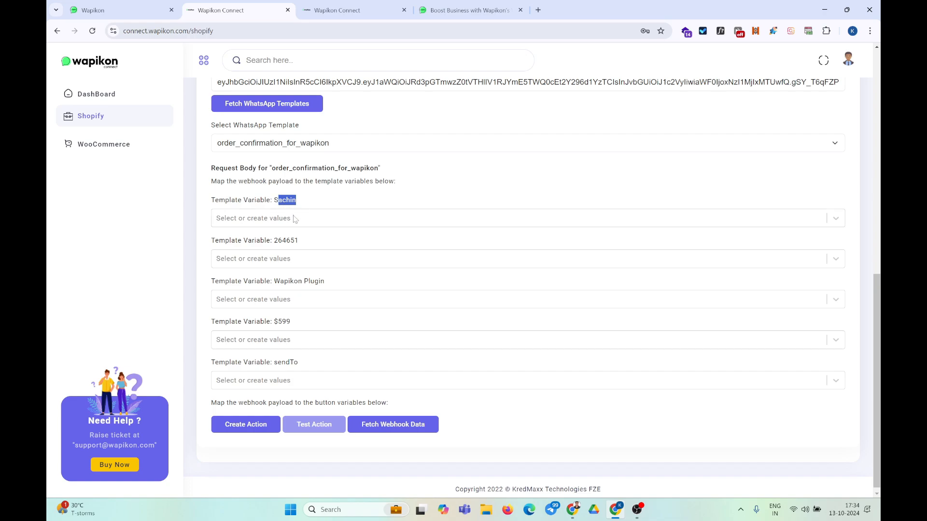
left_click(312, 199)
left_click_drag(275, 202, 302, 207)
left_click(285, 219)
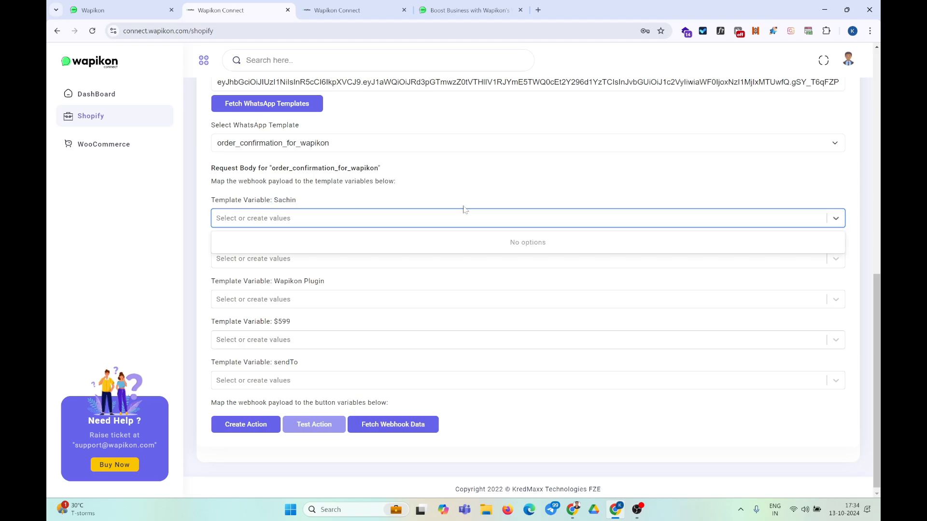
scroll(464, 206, "up", 1)
left_click(447, 222)
scroll(450, 221, "up", 4)
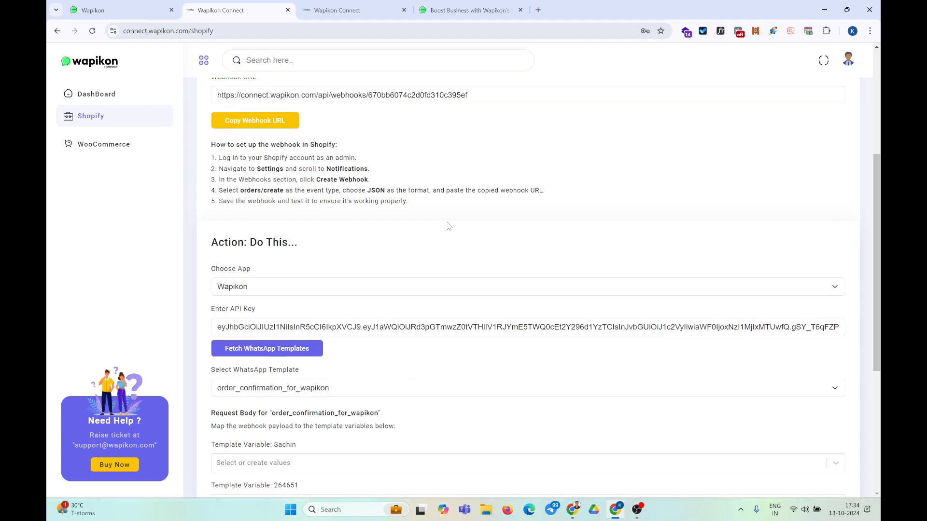
scroll(448, 225, "up", 1)
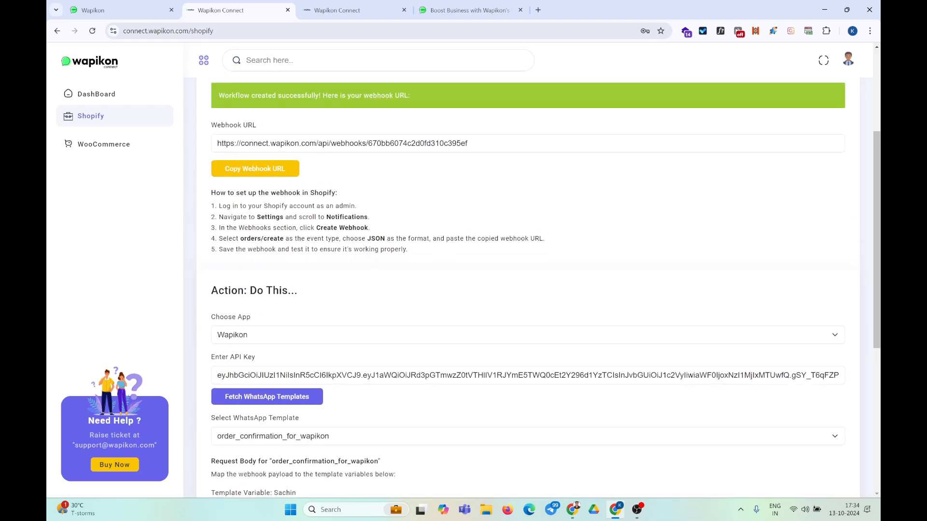
scroll(441, 246, "up", 1)
scroll(443, 246, "down", 7)
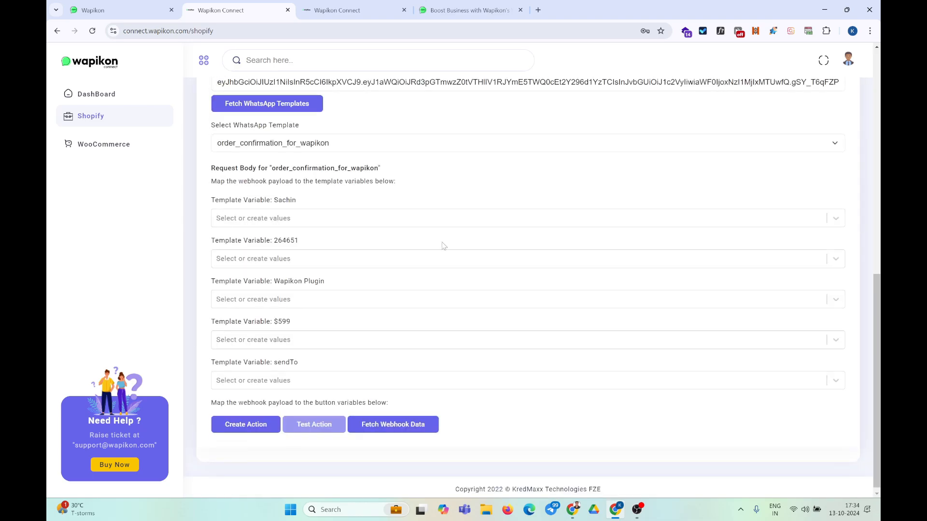
scroll(441, 243, "up", 3)
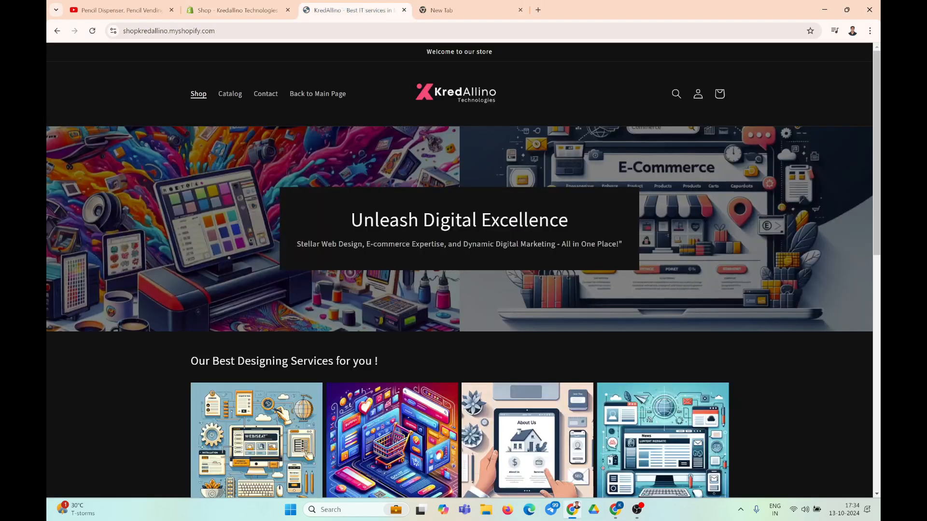
Place a test order for Website Installation Services on the Shopify storefront
scroll(463, 271, "down", 1)
scroll(463, 270, "down", 4)
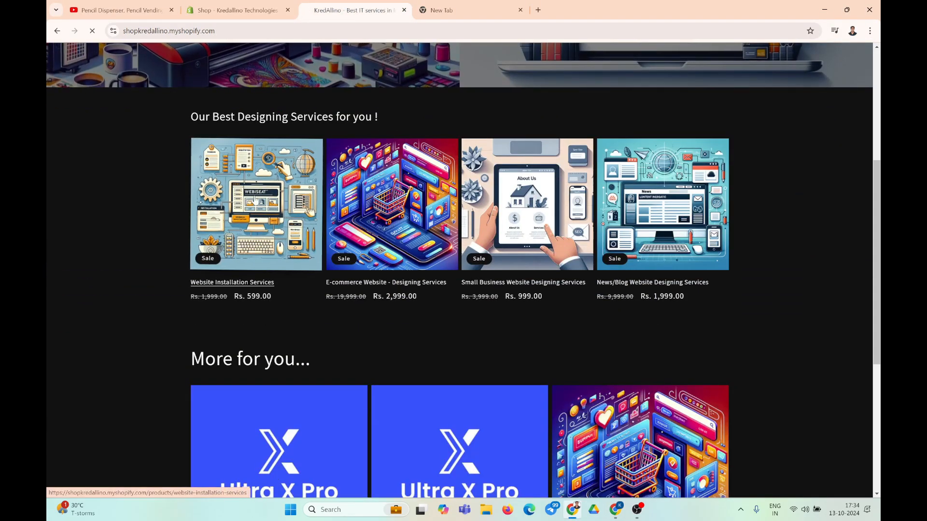
left_click(240, 281)
scroll(507, 259, "down", 2)
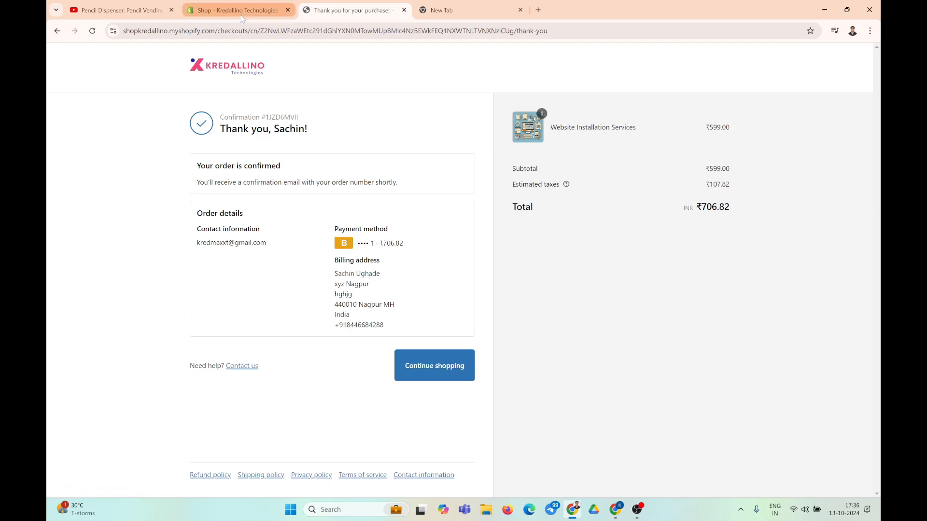
Switch back to Wapikon Connect and fetch the webhook data for the test order
key("alt+Tab")
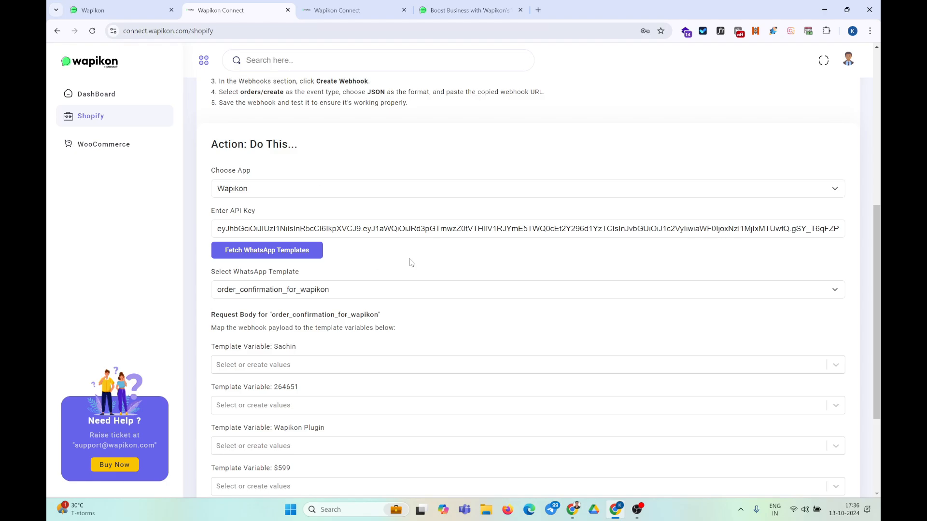
scroll(463, 308, "down", 2)
scroll(462, 308, "up", 2)
scroll(463, 307, "up", 3)
scroll(531, 328, "down", 6)
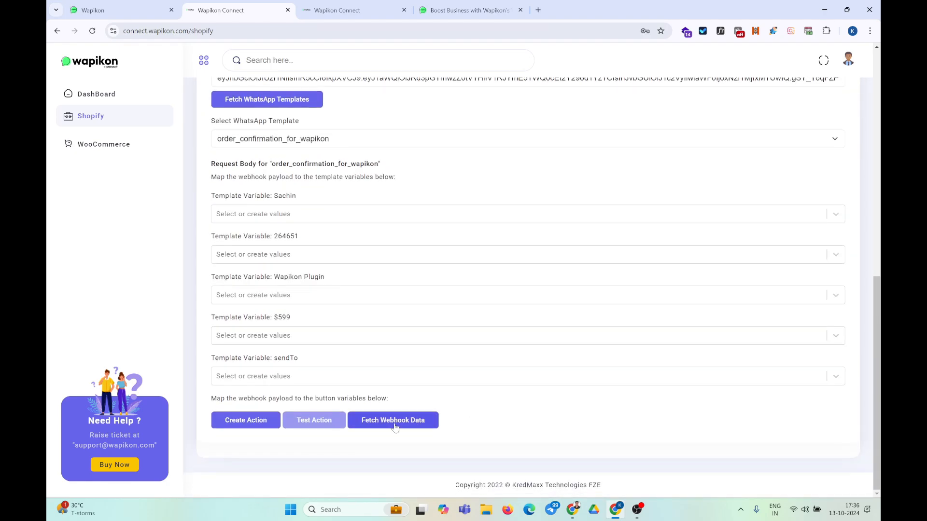
left_click(394, 428)
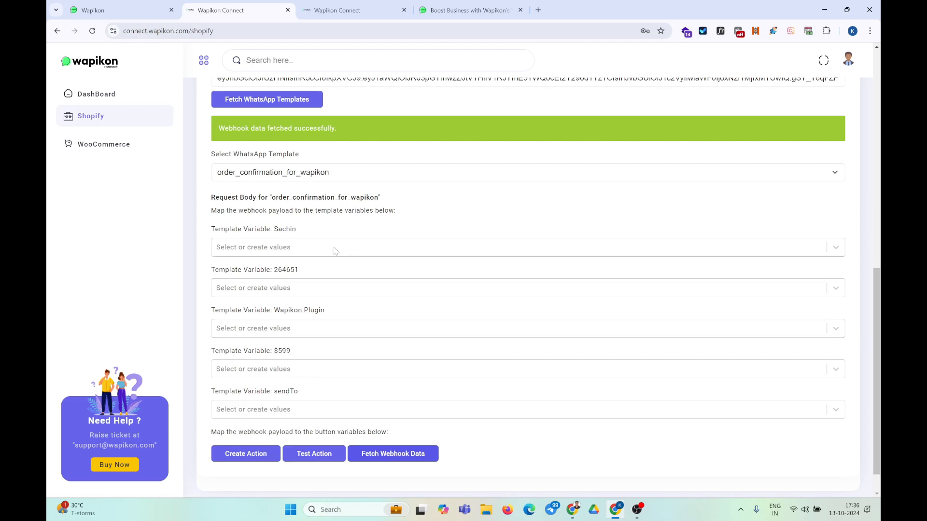
left_click_drag(219, 128, 313, 129)
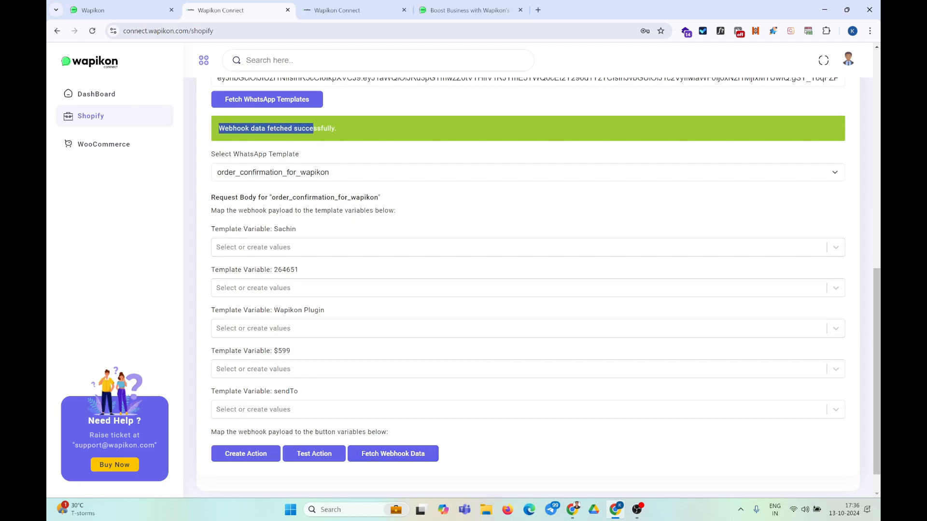
left_click(344, 129)
Map the customer name template variable to the webhook's billing_address.name value
left_click(322, 255)
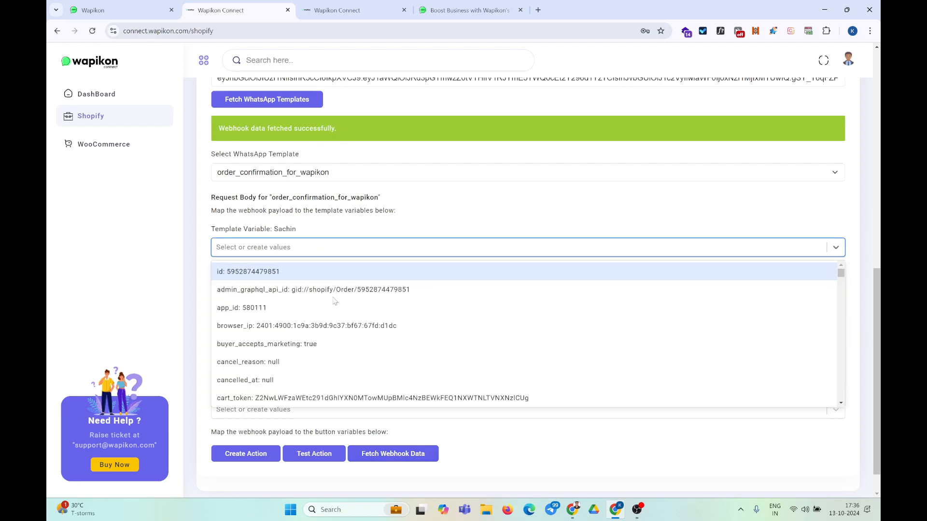
scroll(343, 347, "down", 3)
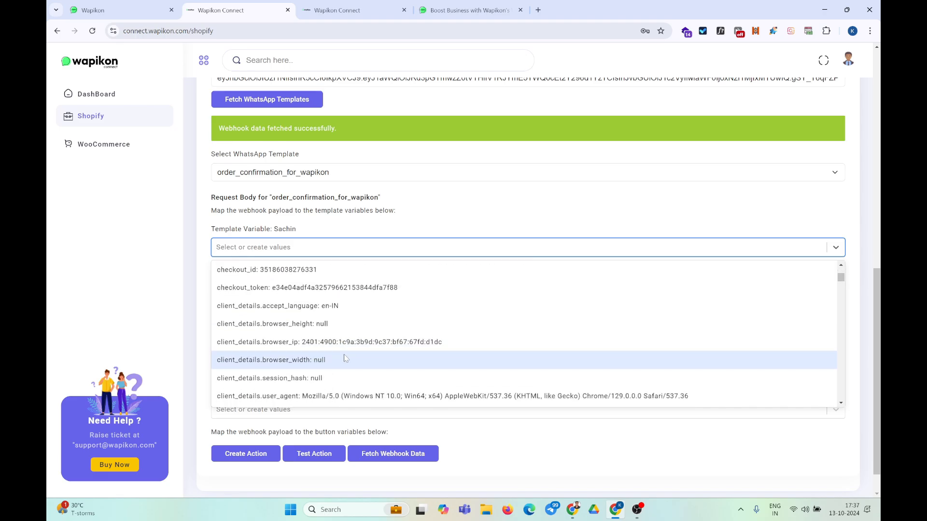
left_click(289, 249)
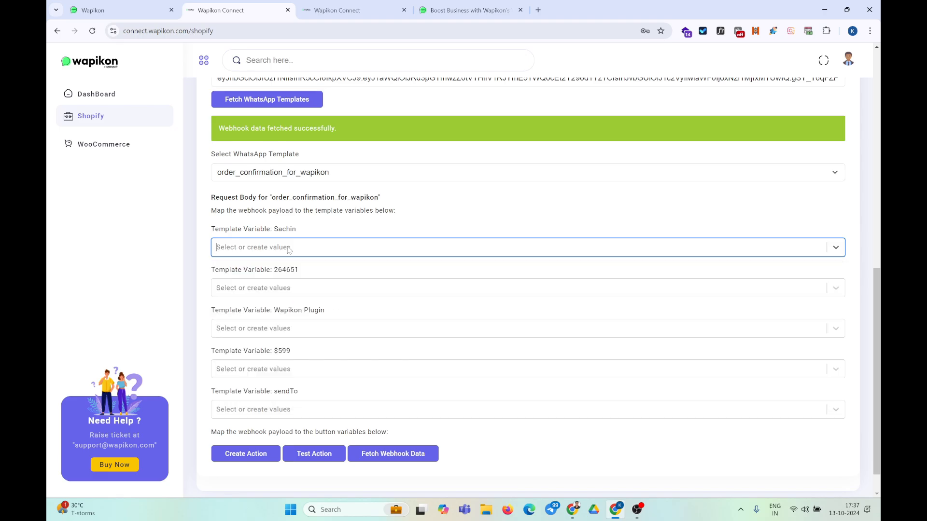
type("Saxc")
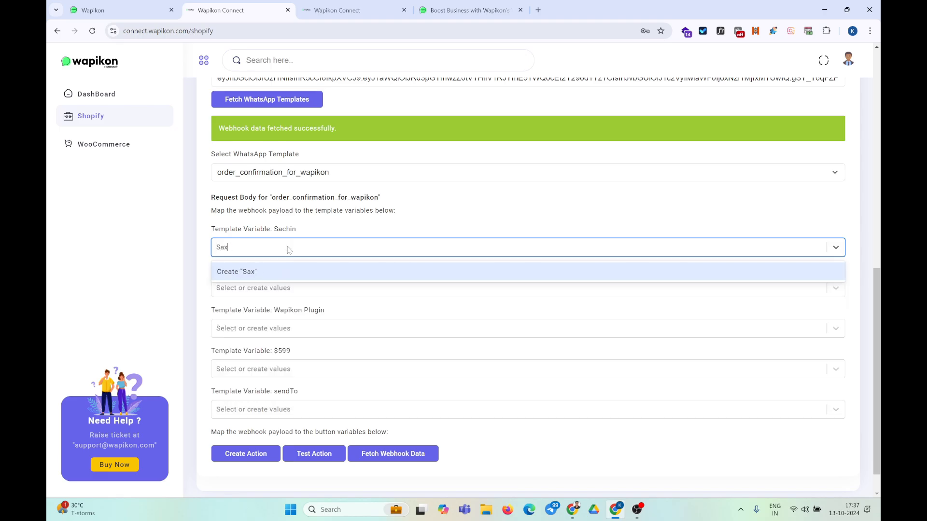
key("BackSpace")
type("chin")
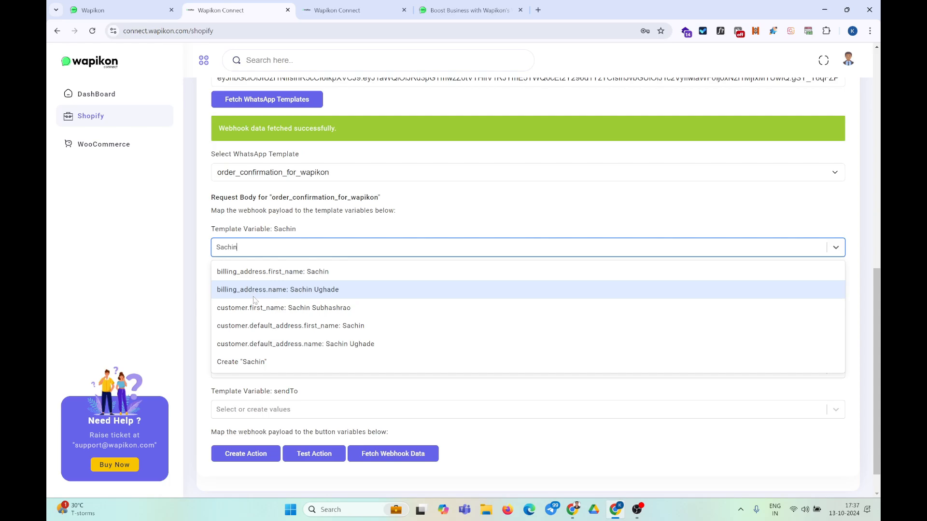
left_click(301, 295)
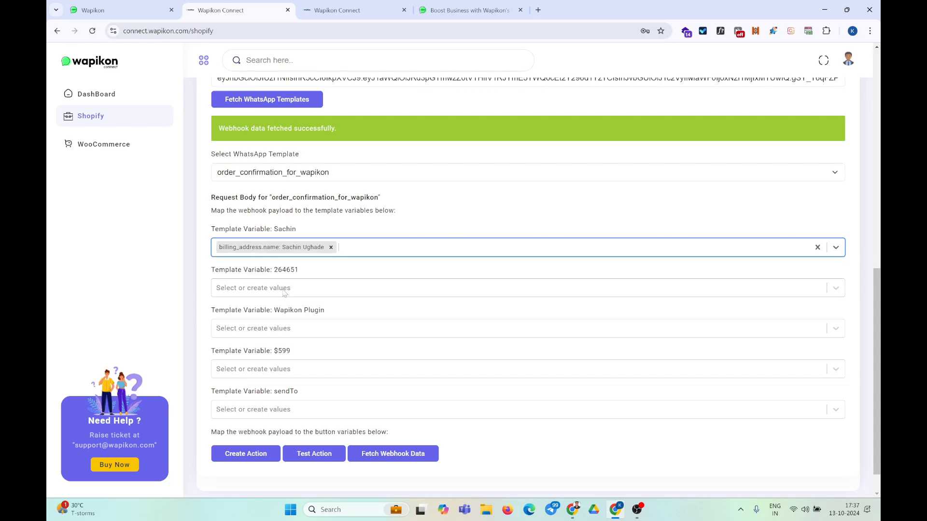
Map the order ID template variable to the webhook's order_number value
left_click(284, 289)
left_click(284, 289)
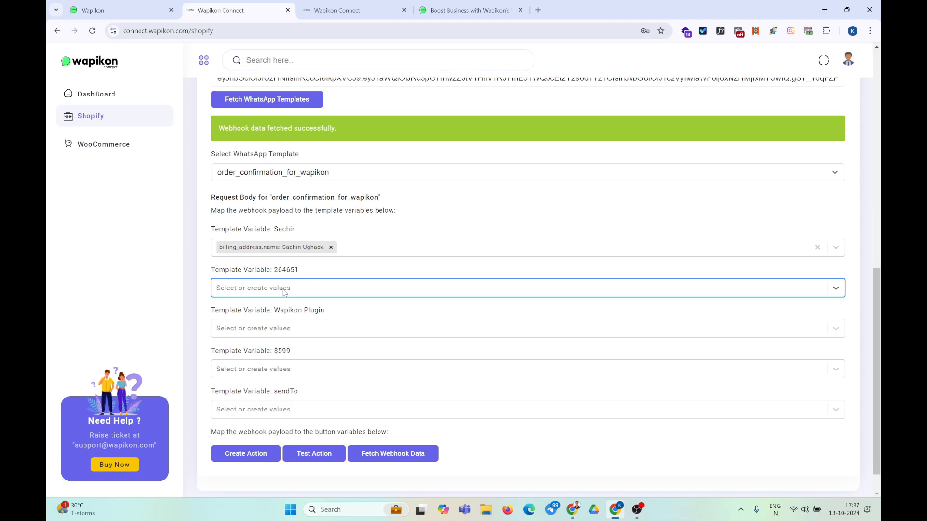
left_click(284, 289)
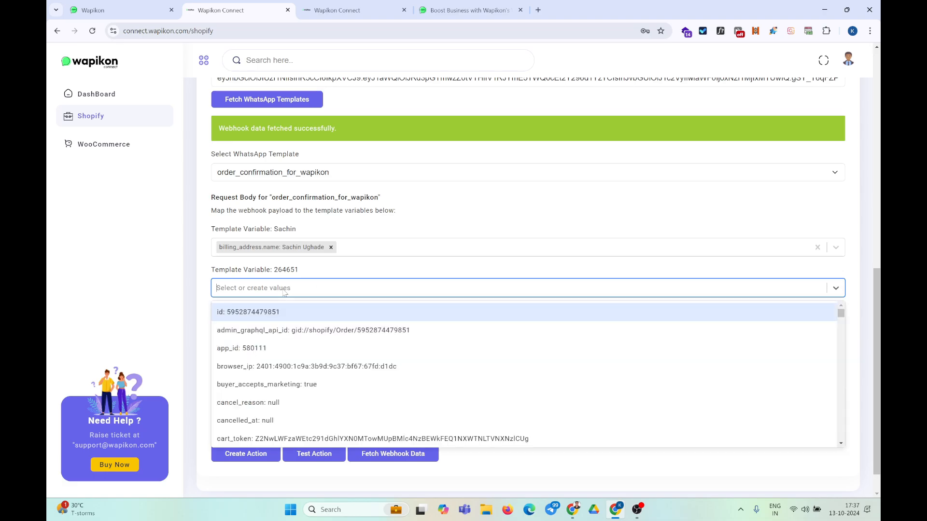
type("order")
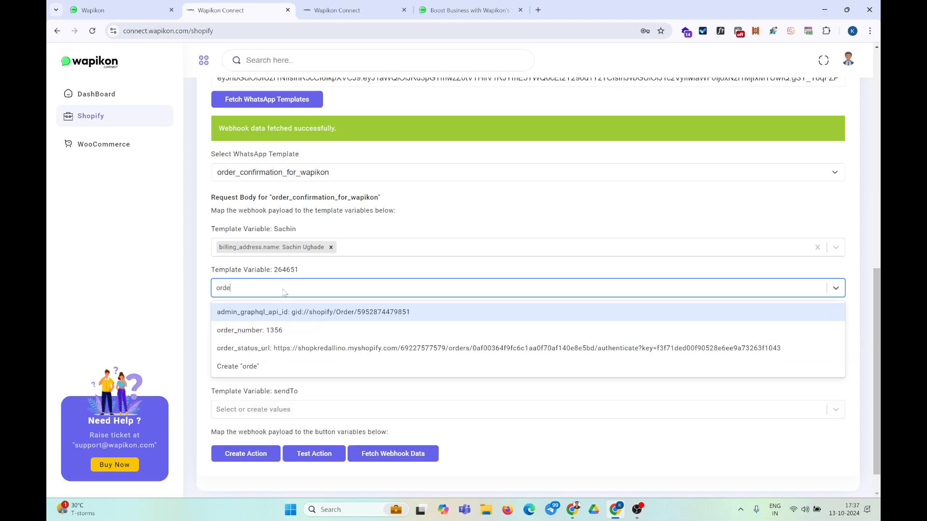
left_click(259, 329)
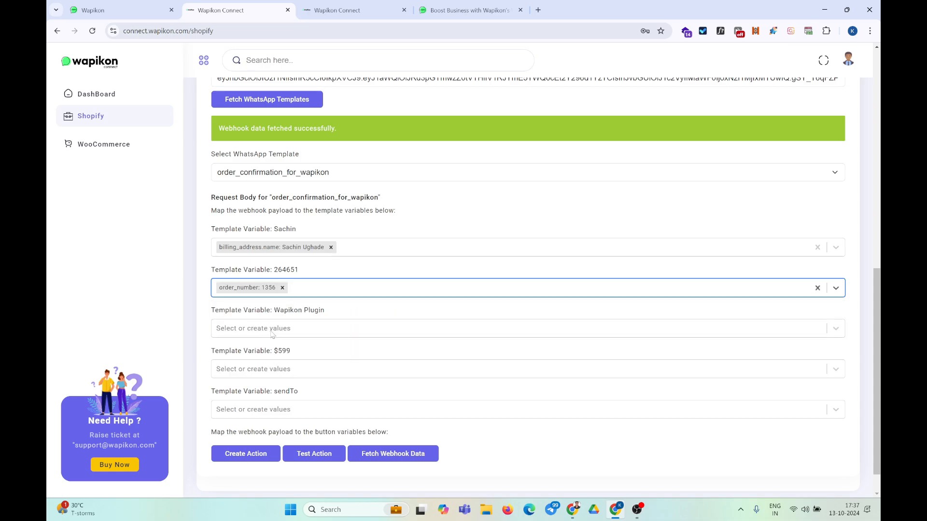
Try searching the webhook values for "prod" in the Wapikon Plugin template variable
left_click(255, 333)
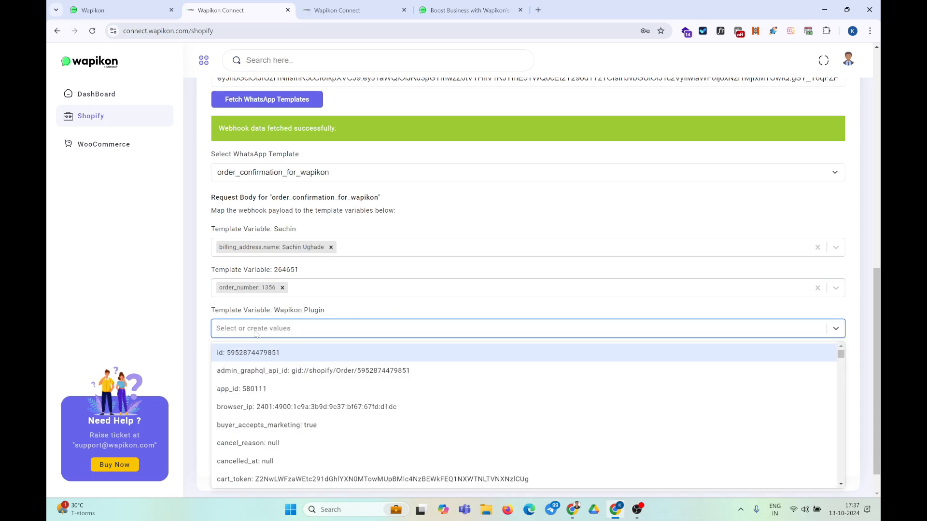
type("prod")
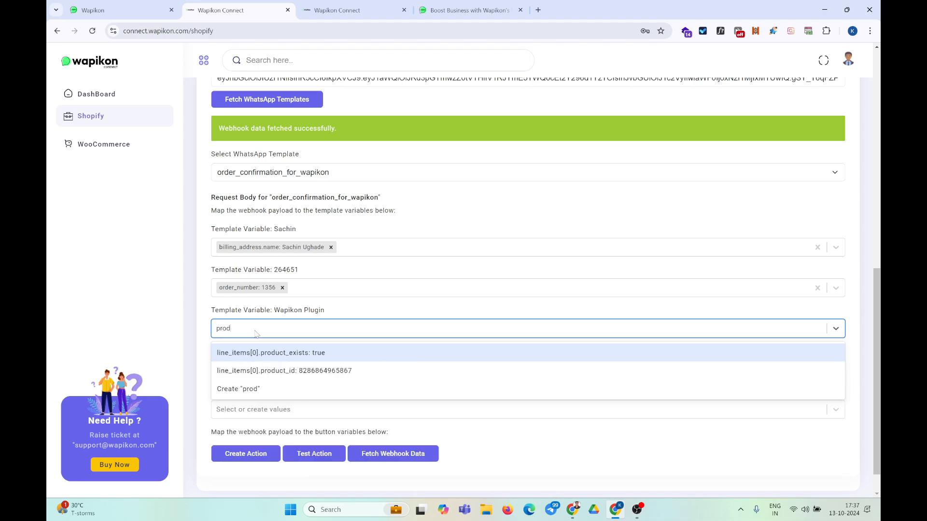
type("uc")
key("BackSpace")
key("BackSpace")
key("BackSpace")
key("BackSpace")
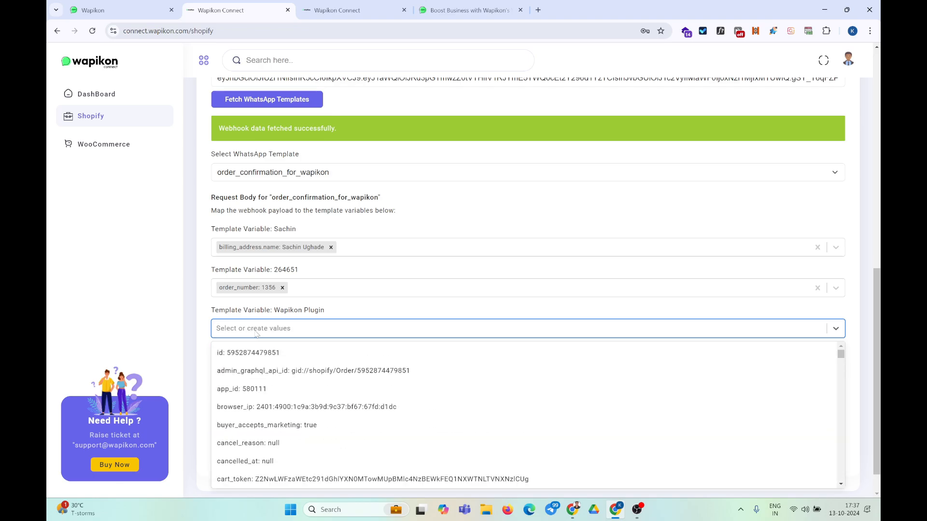
Copy the product name Website Installation Services from the store's order confirmation page and use it to map the Wapikon Plugin variable to line_items[0].name
key("alt+Tab")
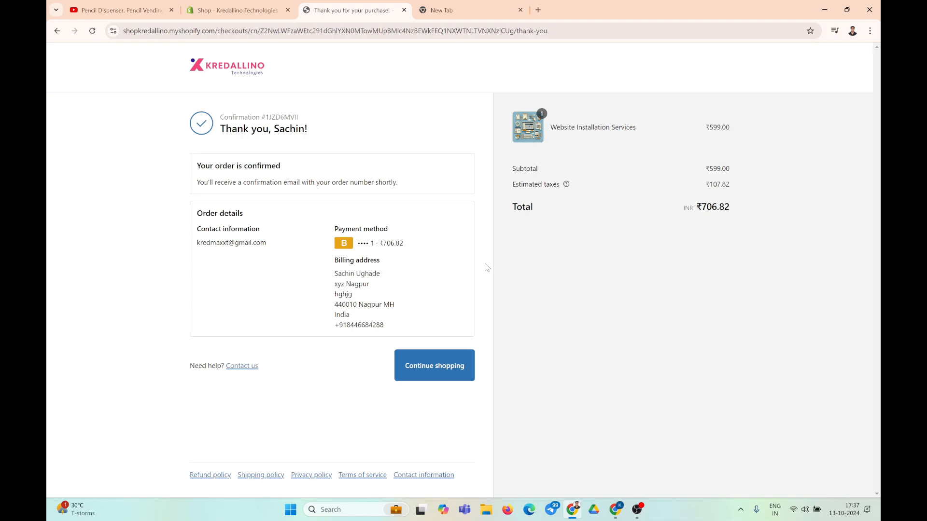
left_click_drag(550, 127, 648, 128)
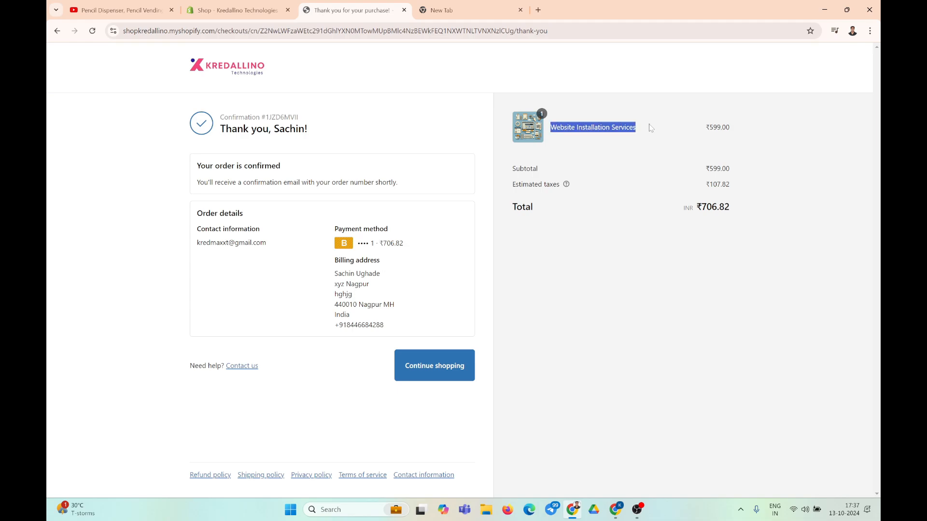
key("ctrl+c")
key("alt+Tab")
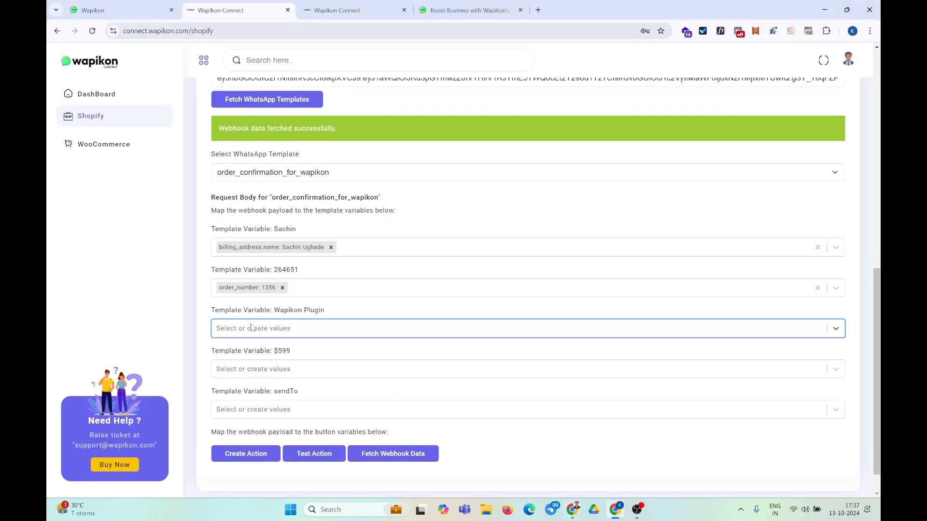
key("ctrl+v")
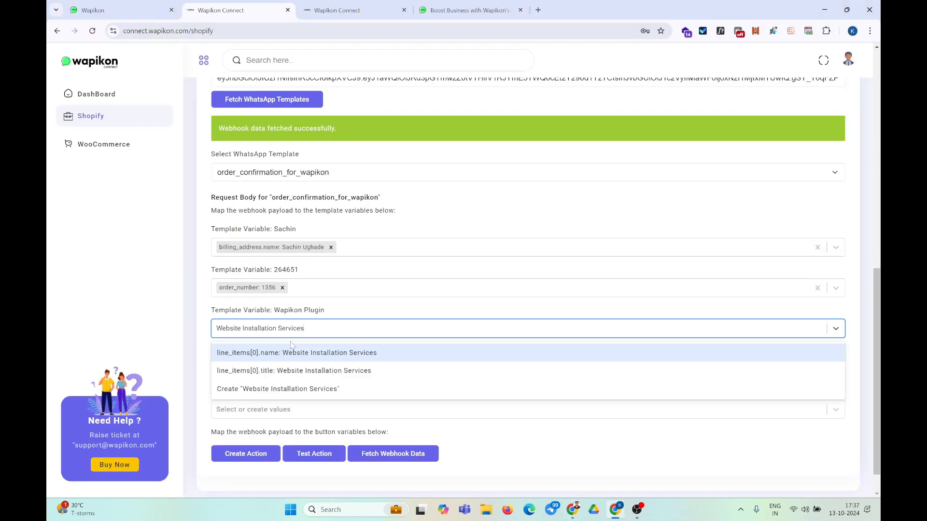
left_click(334, 356)
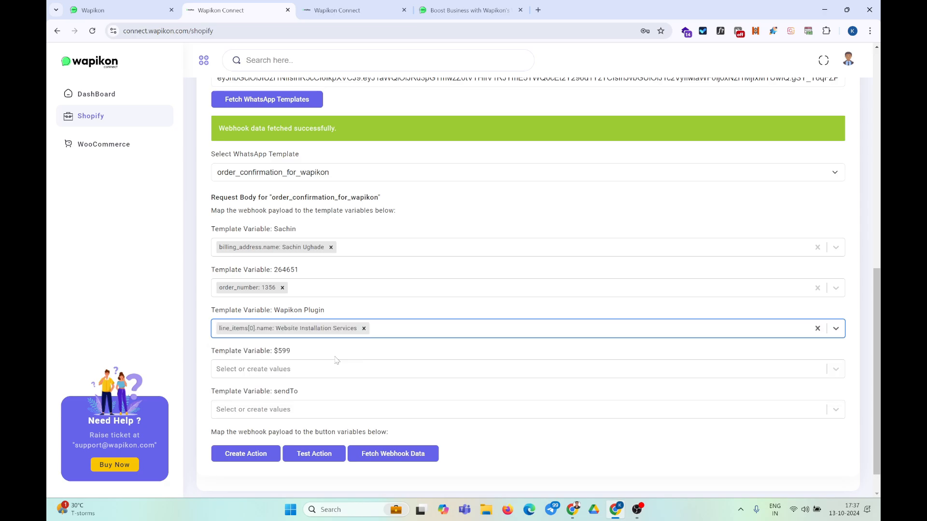
Check the template's fourth placeholder and the test order's total, and map the $599 variable to current_total_price by searching for 706
left_click(296, 372)
left_click(137, 6)
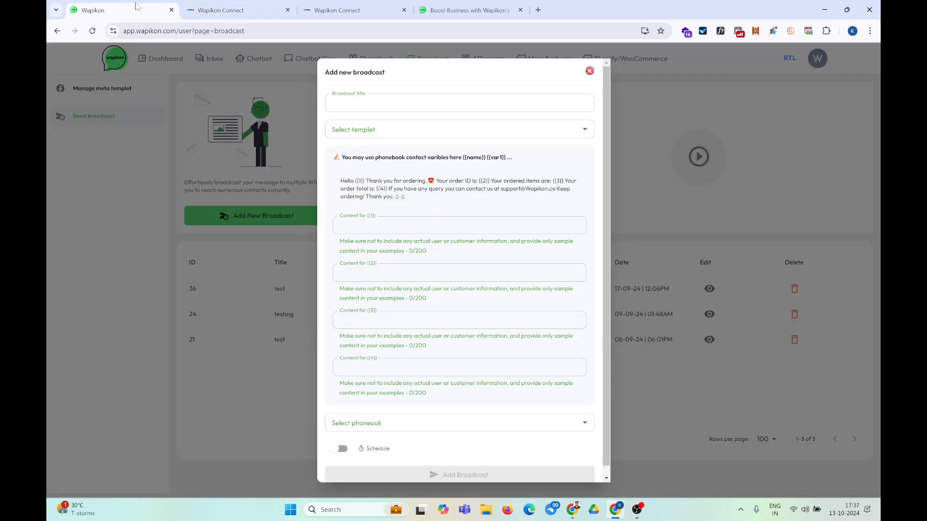
left_click(250, 6)
key("alt+Tab")
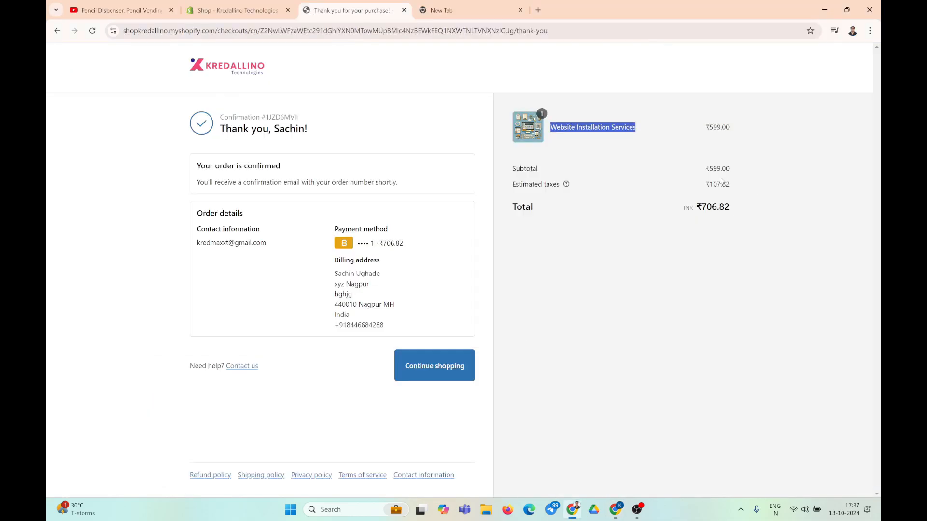
key("alt+Tab")
key("alt+Tab")
key("alt+Tab")
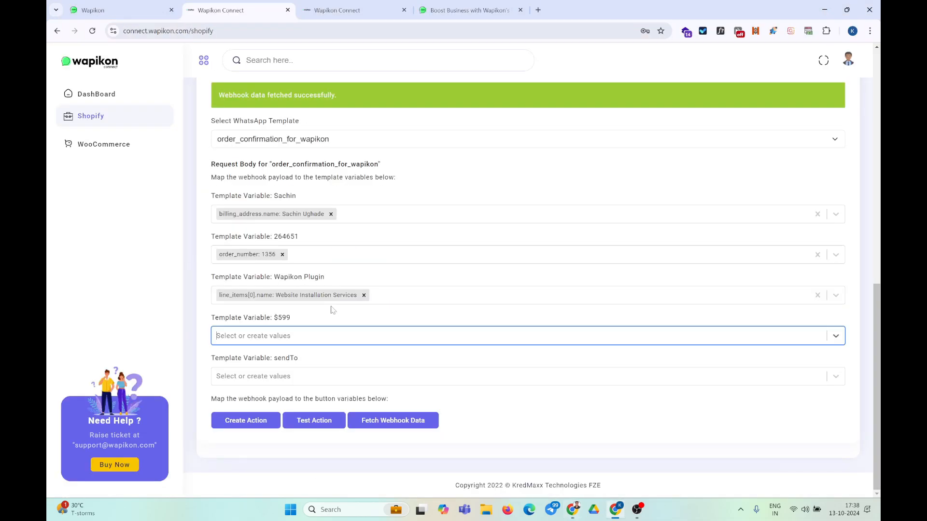
type("706")
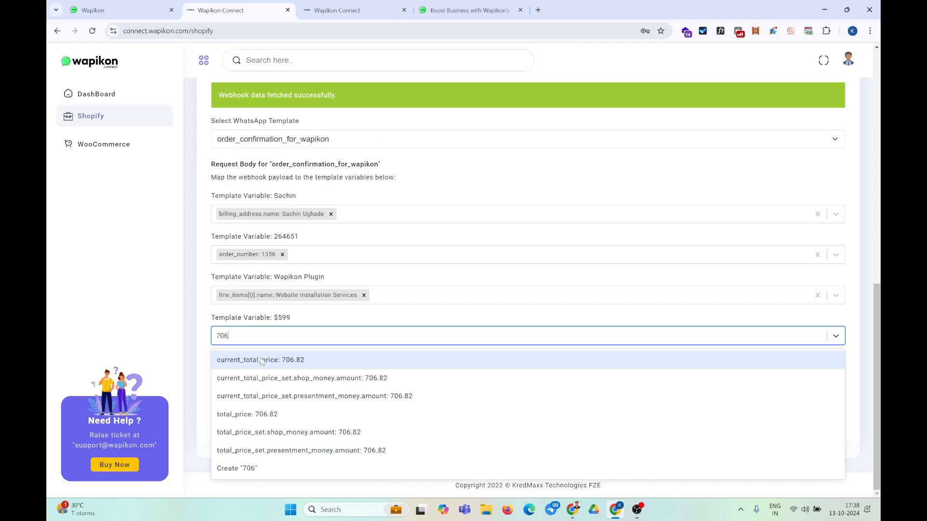
left_click(266, 364)
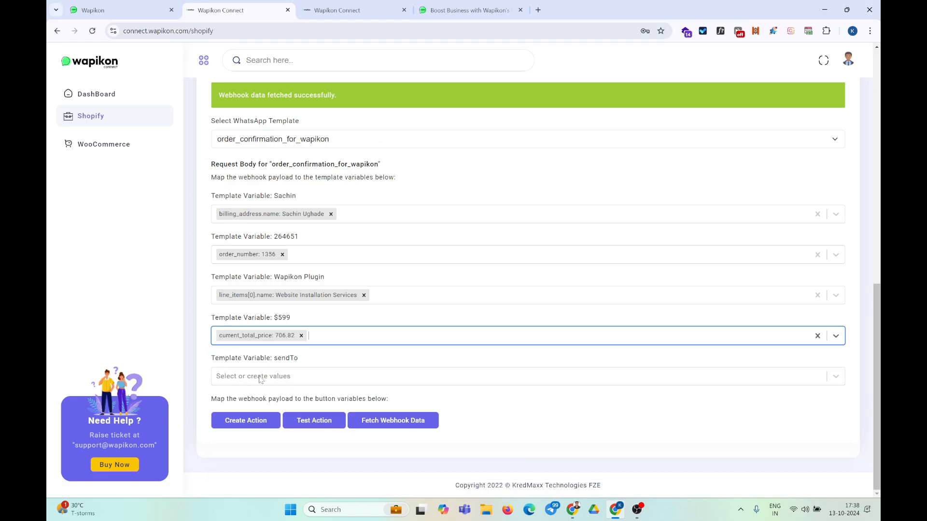
Map the sendTo variable to the webhook's billing_address.phone value by searching for the +91 country code
left_click(261, 379)
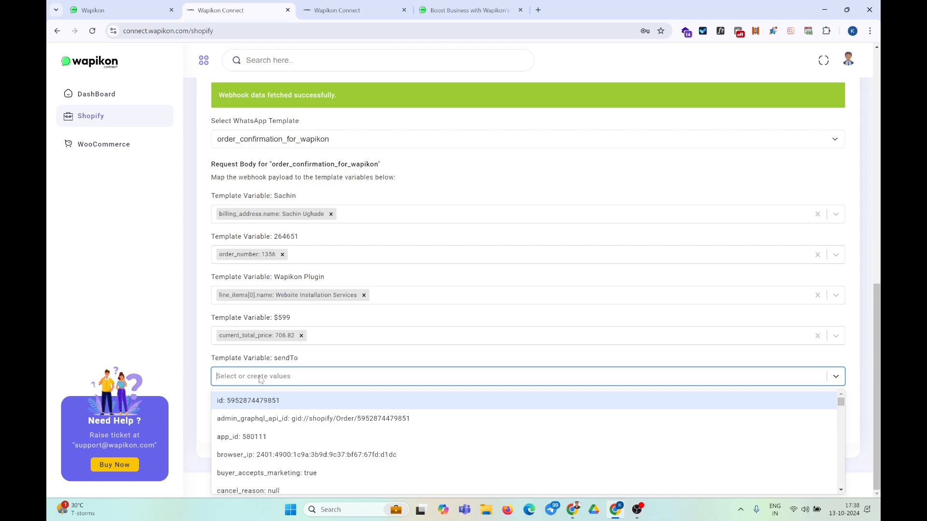
type("+91")
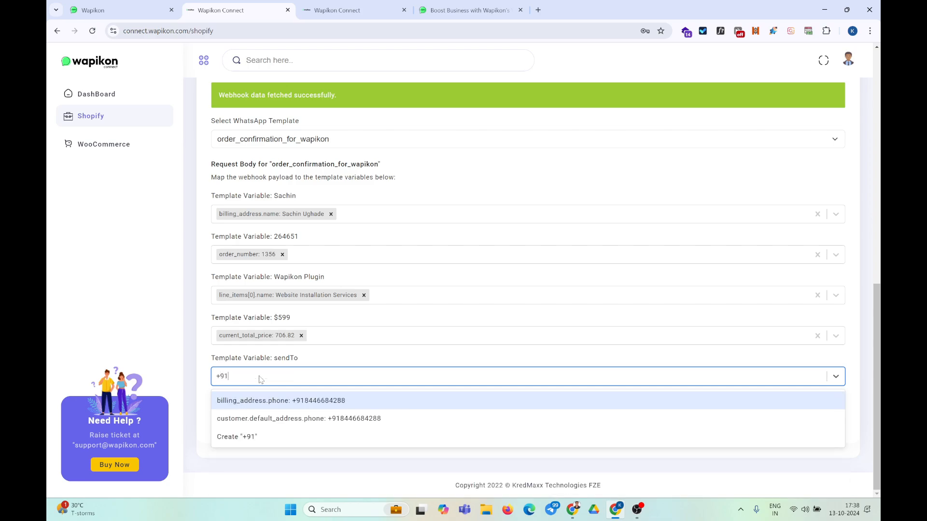
left_click(302, 405)
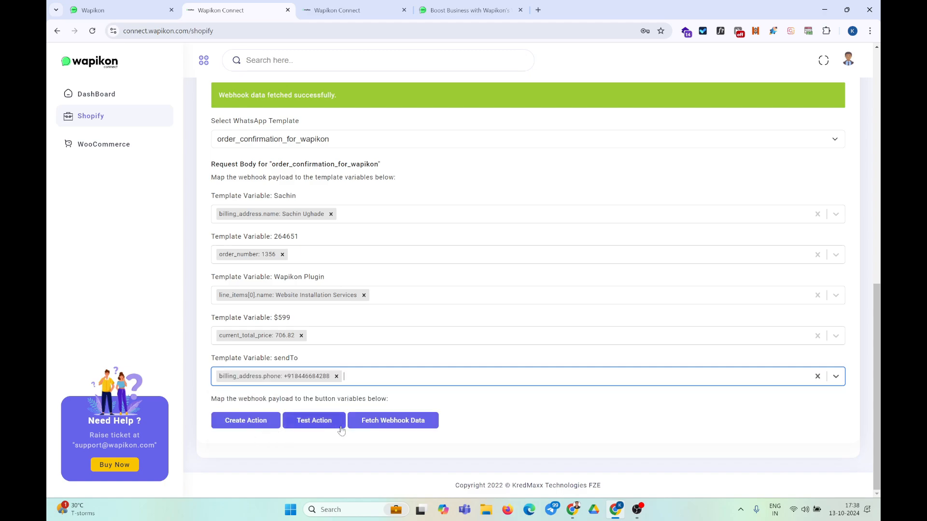
Test the mapped WhatsApp action and create it for the Shopify workflow
left_click(315, 420)
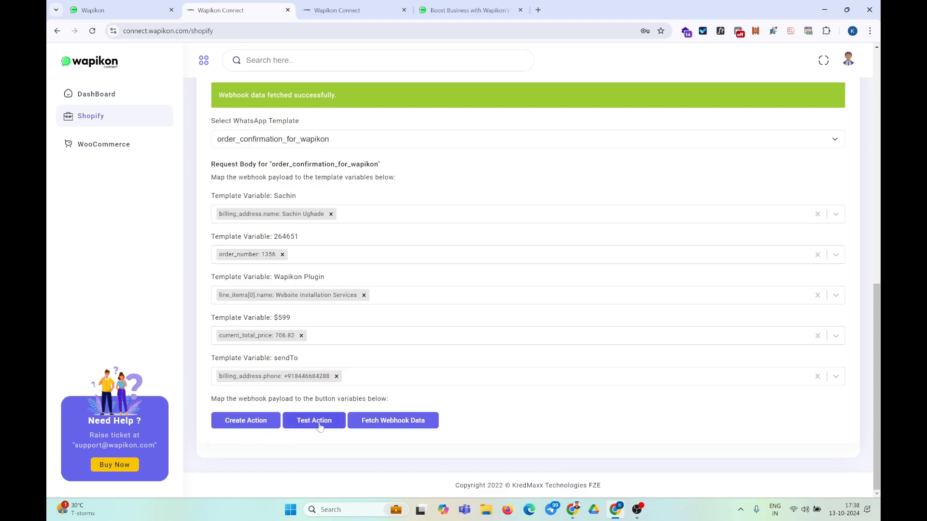
left_click_drag(365, 71, 456, 71)
left_click(534, 99)
left_click(250, 423)
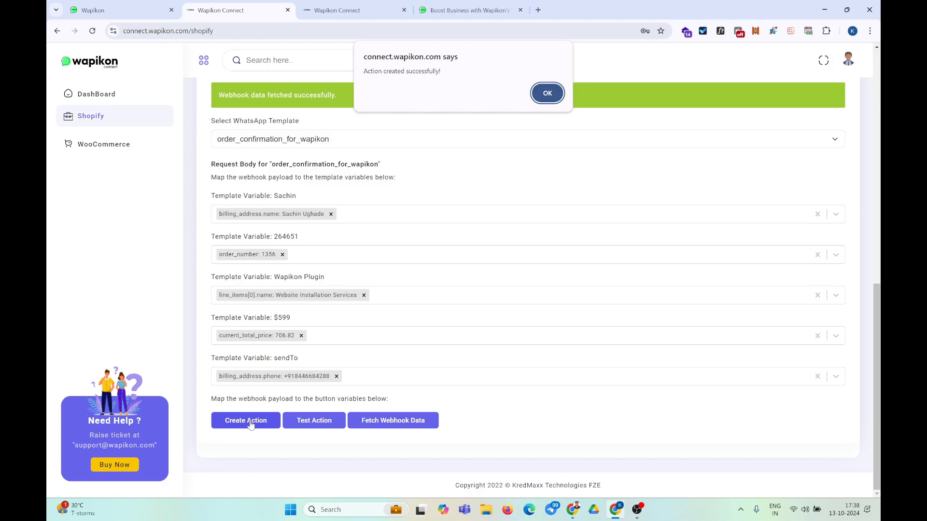
left_click(544, 98)
scroll(376, 411, "up", 10)
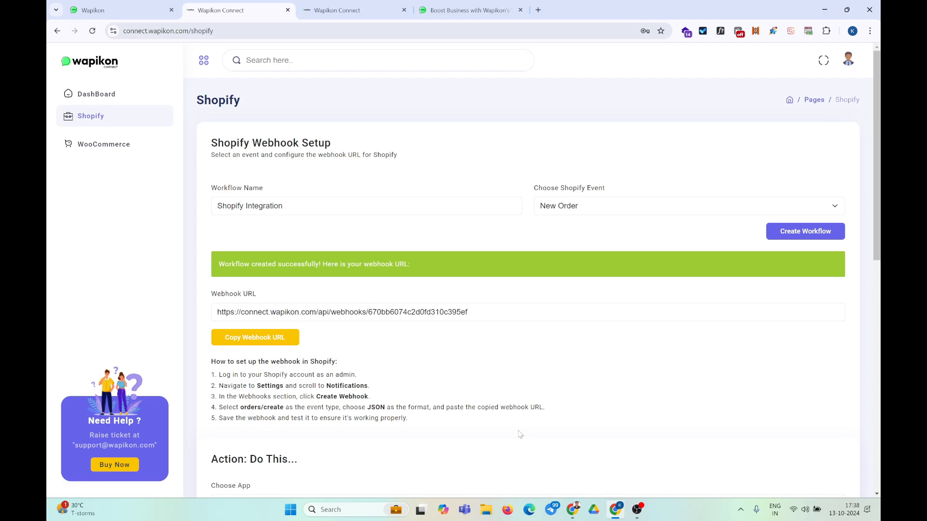
Switch to the Shopify storefront and place another test order for Website Installation Services
left_click(576, 513)
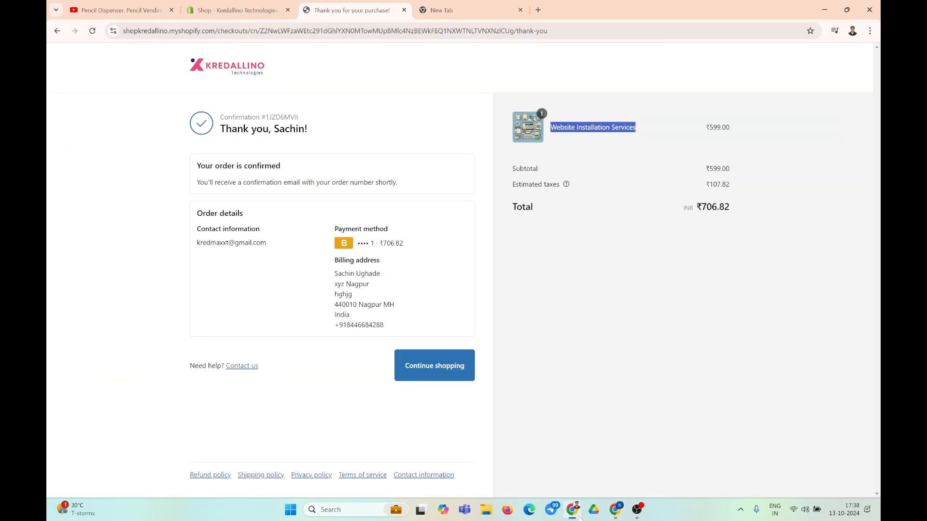
left_click(234, 10)
left_click(338, 11)
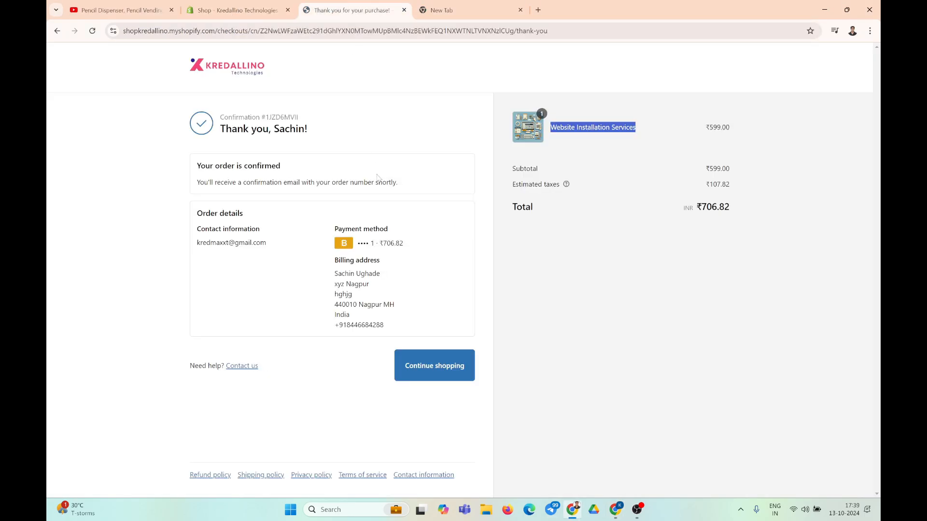
left_click(422, 365)
scroll(493, 329, "down", 6)
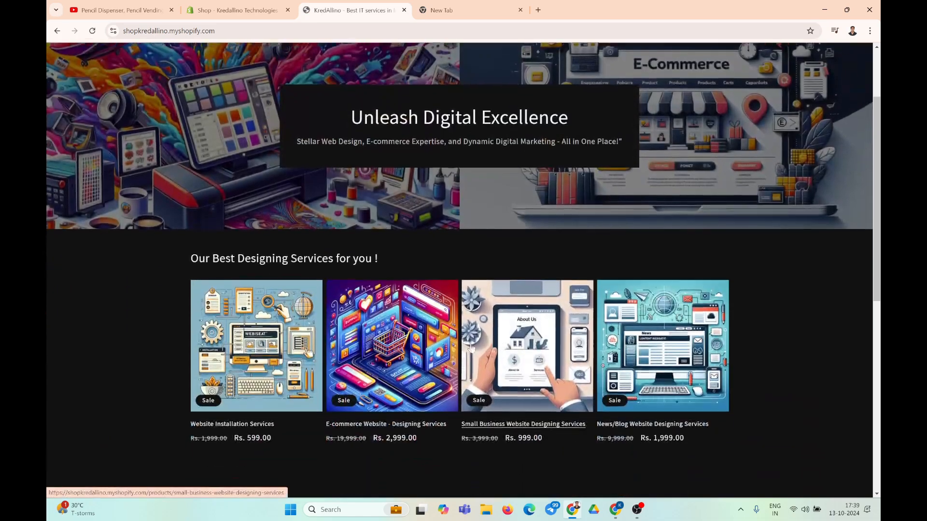
left_click(247, 240)
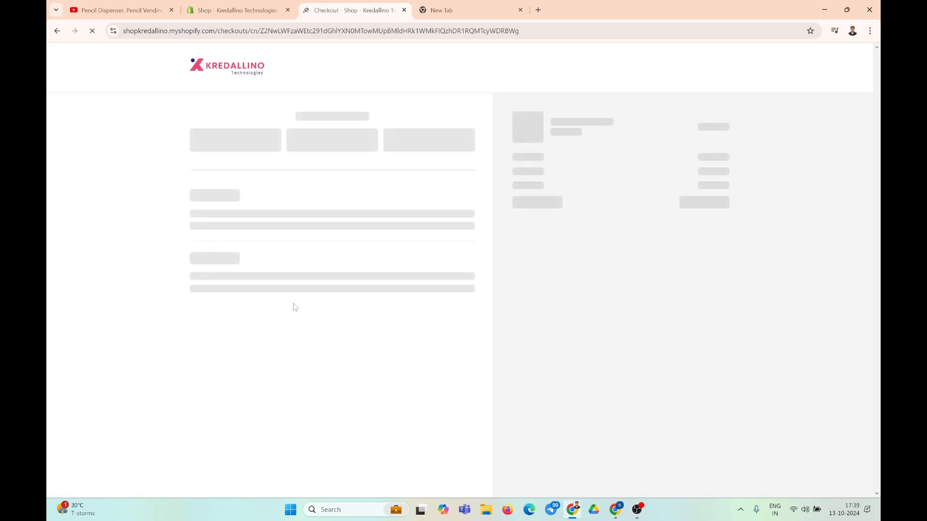
left_click(270, 145)
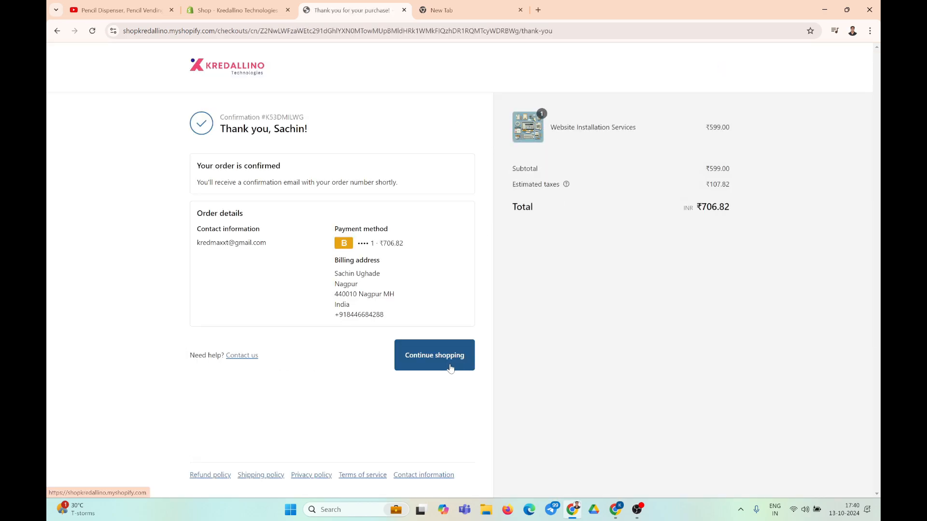
left_click(448, 363)
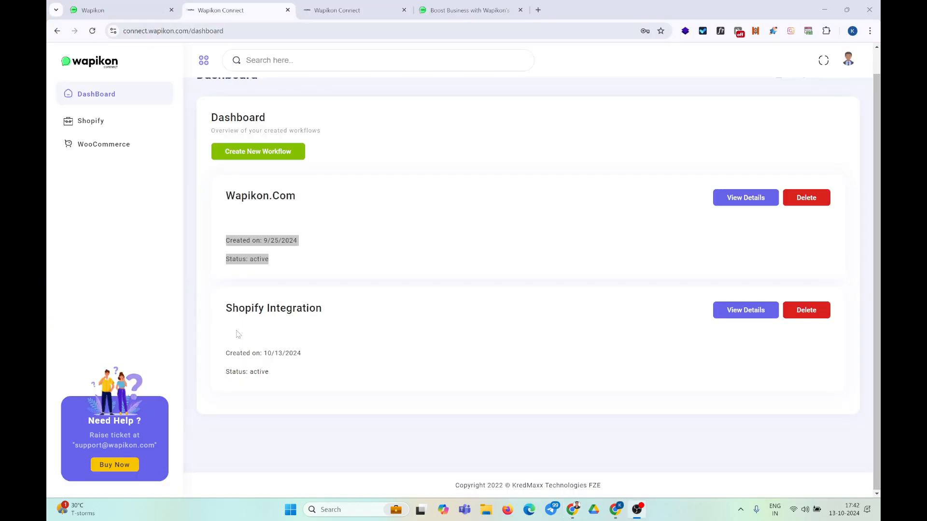